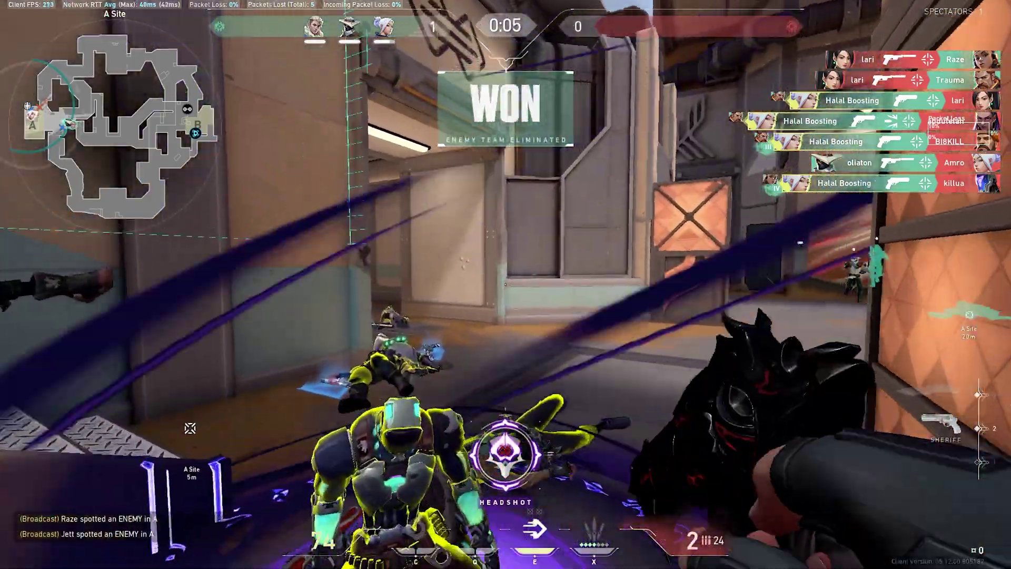
- Expand the Montage Transitions Pack by WAHLA VFX preset folder and park the playhead at 07:15
key(3)
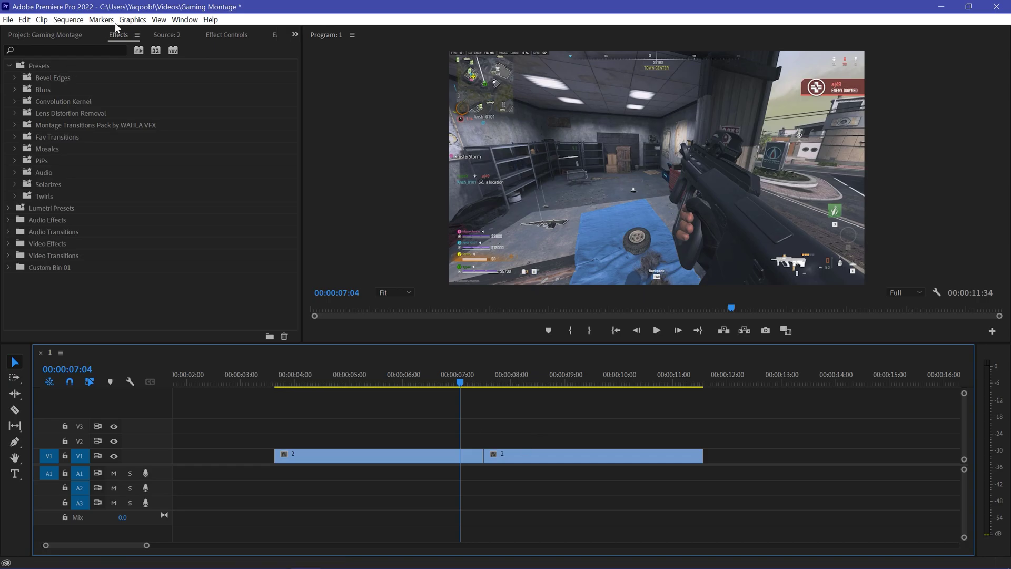
right_click(210, 91)
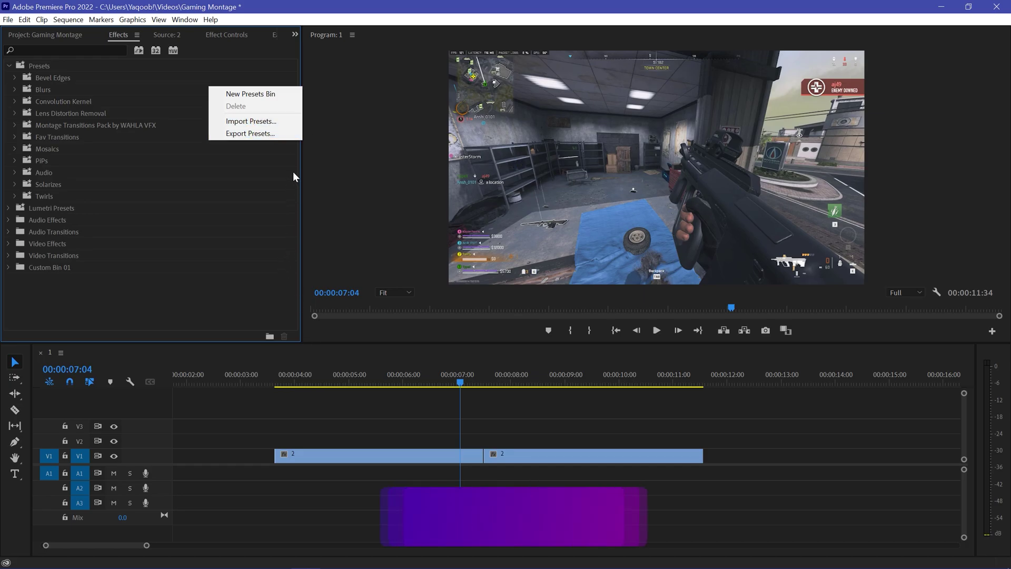
click(121, 125)
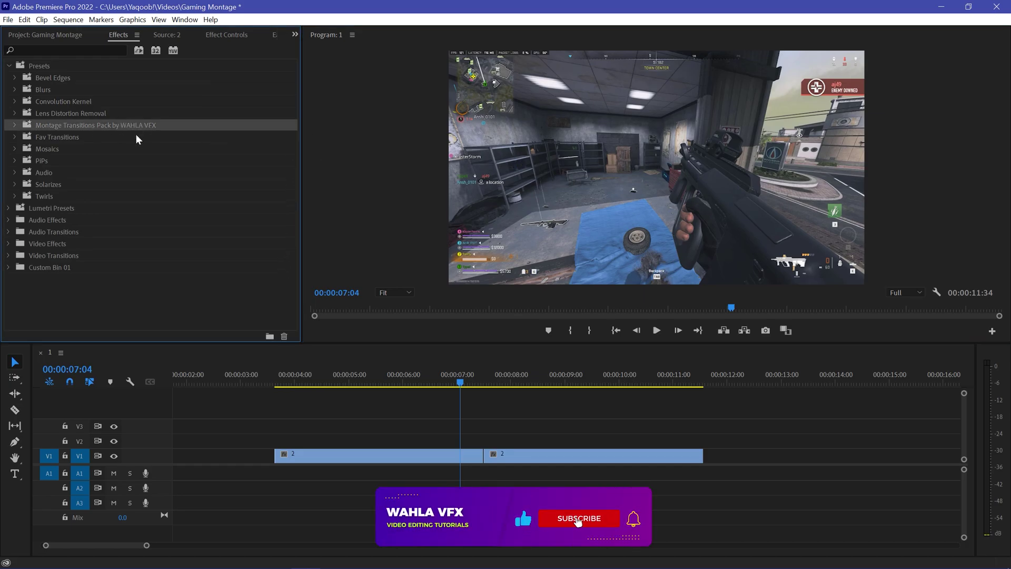
double_click(46, 124)
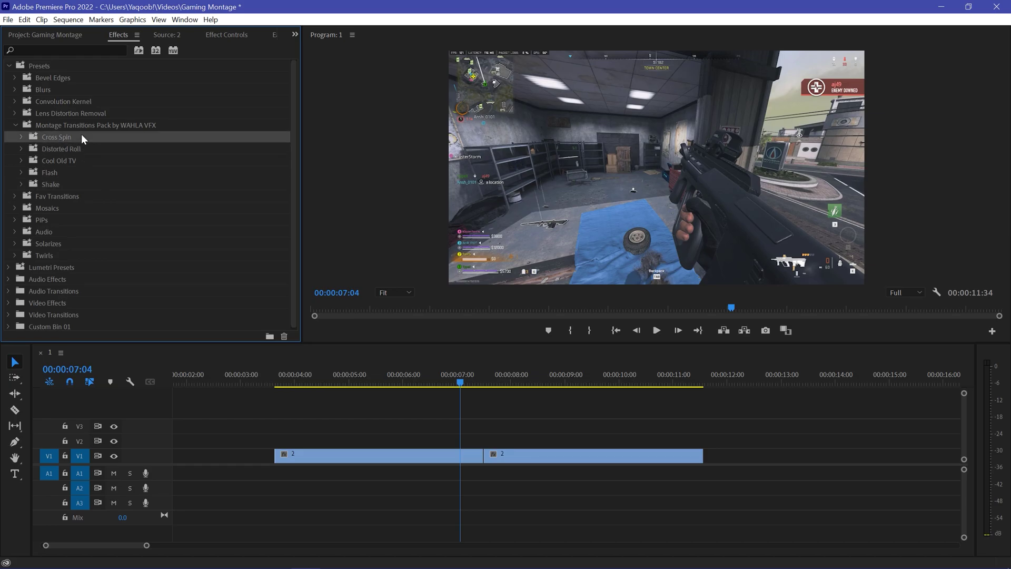
mouse_move(461, 384)
mouse_down()
mouse_move(516, 384)
mouse_move(470, 390)
mouse_up()
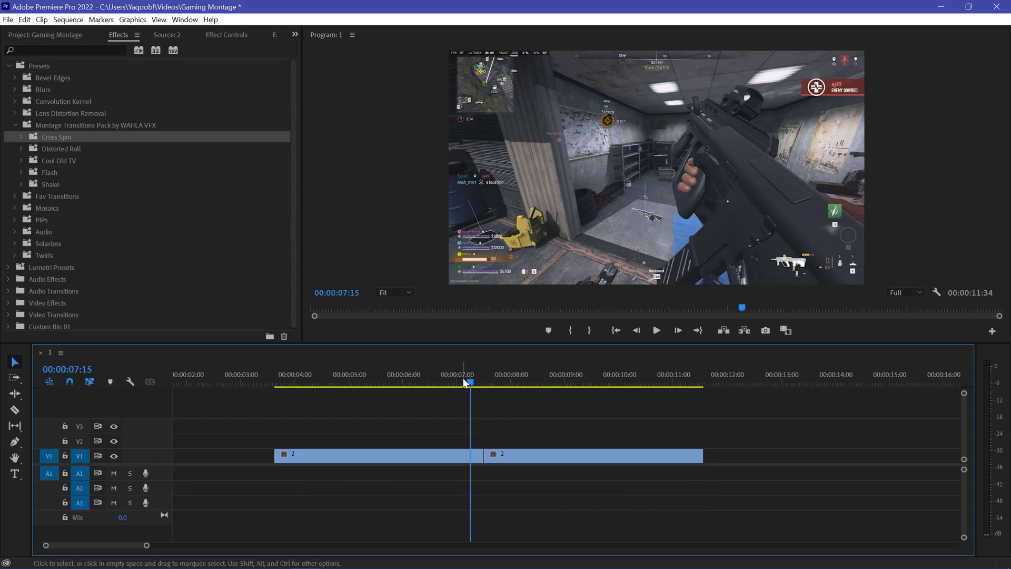
- Create a 1920x1080 adjustment layer and place it on V2 across the cut near 07:20
click(64, 37)
right_click(177, 188)
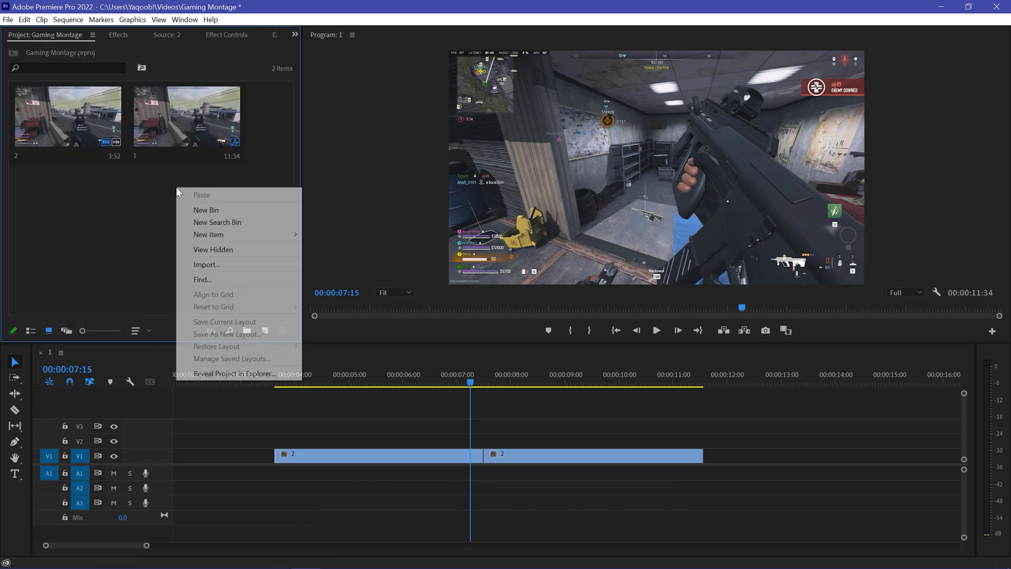
mouse_move(292, 238)
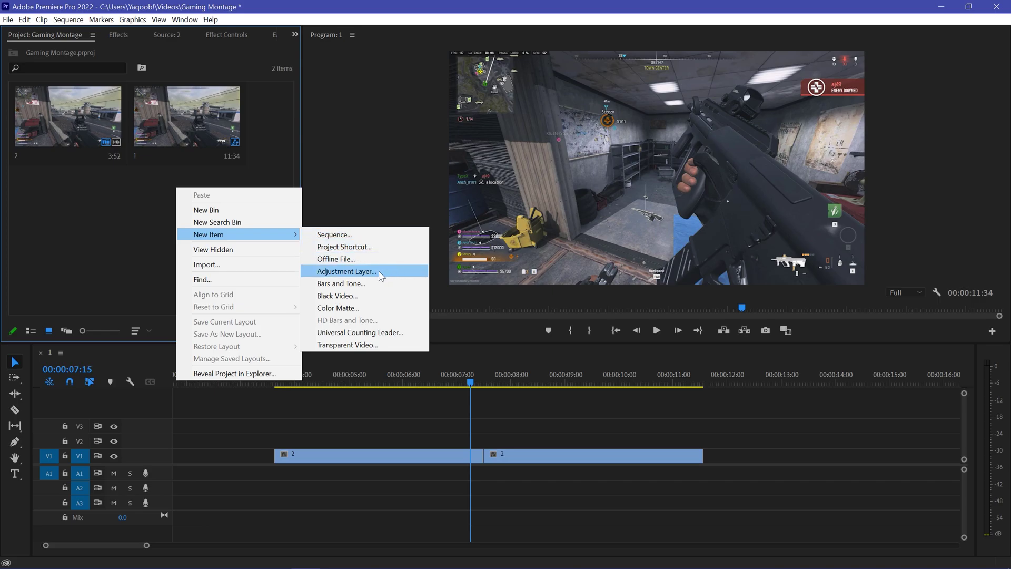
click(346, 272)
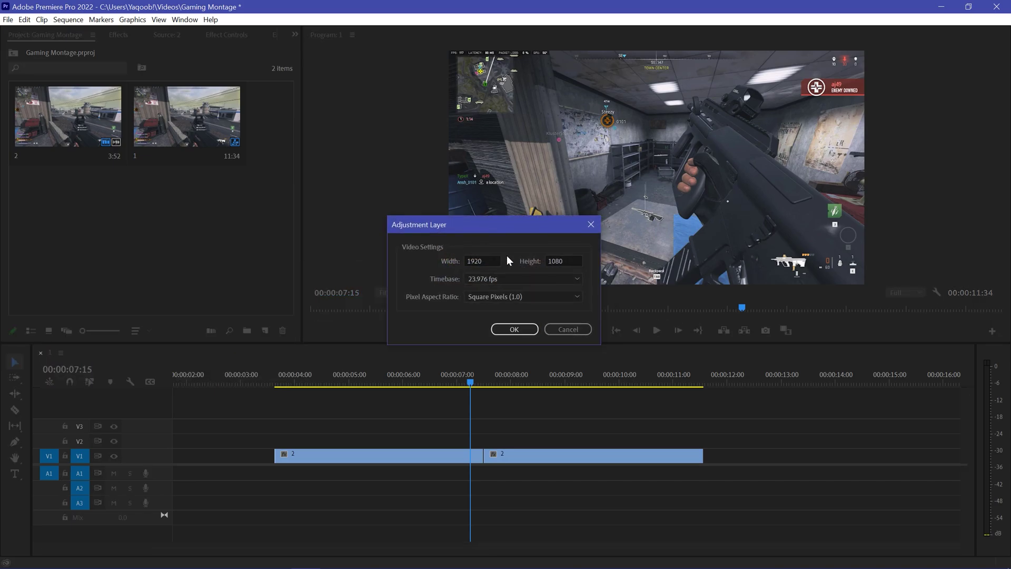
click(521, 334)
drag(237, 125, 410, 454)
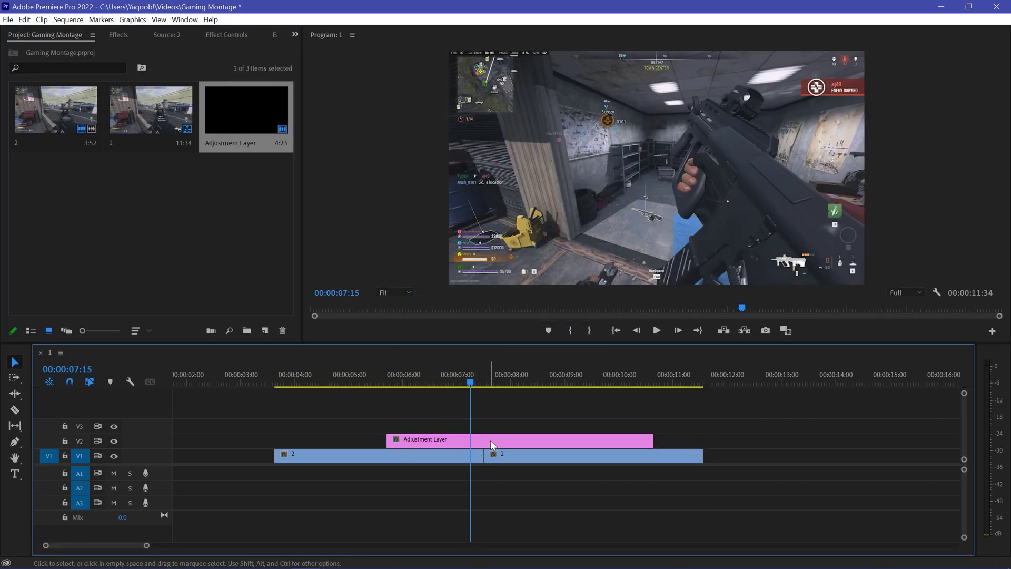
click(474, 382)
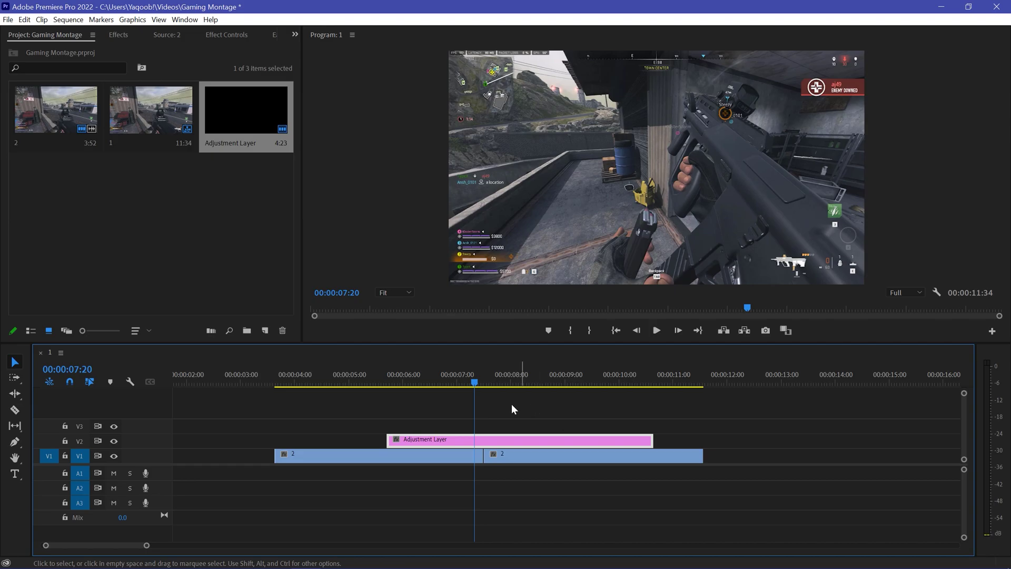
- Trim the adjustment layer to ten frames on either side of the cut
key(equal)
drag(476, 384, 484, 384)
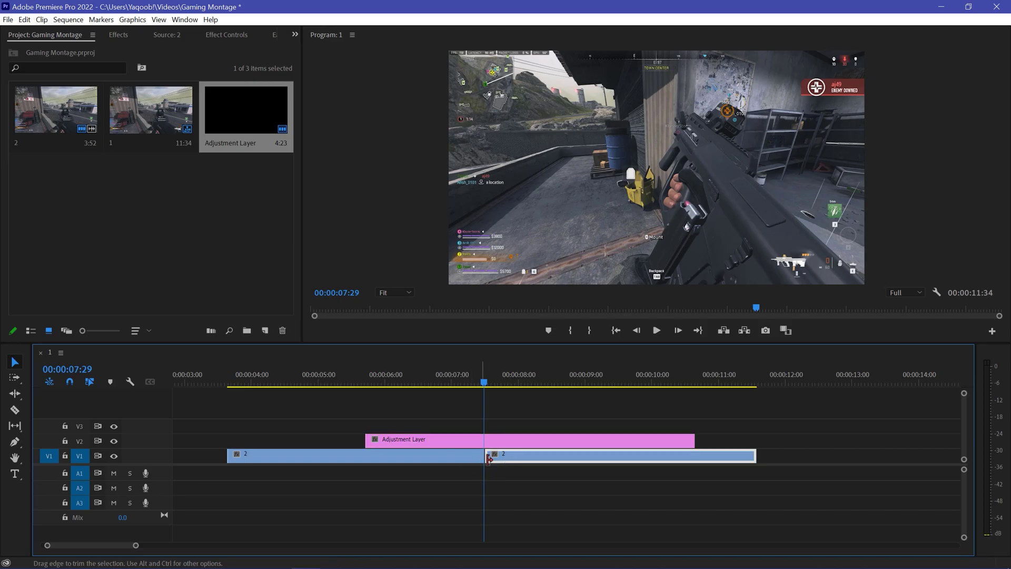
key(shift)
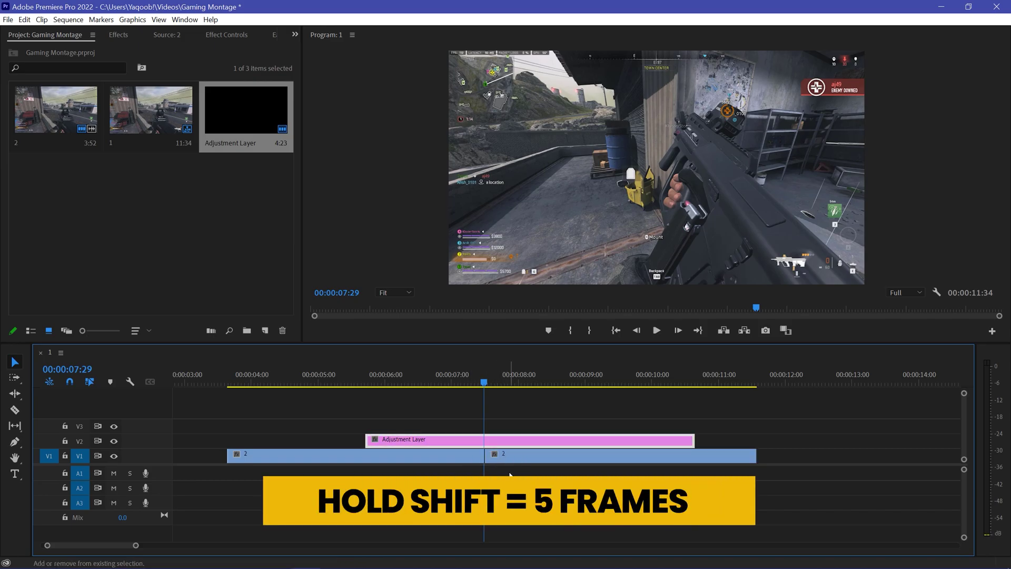
key(shift+Right)
key(shift+Right)
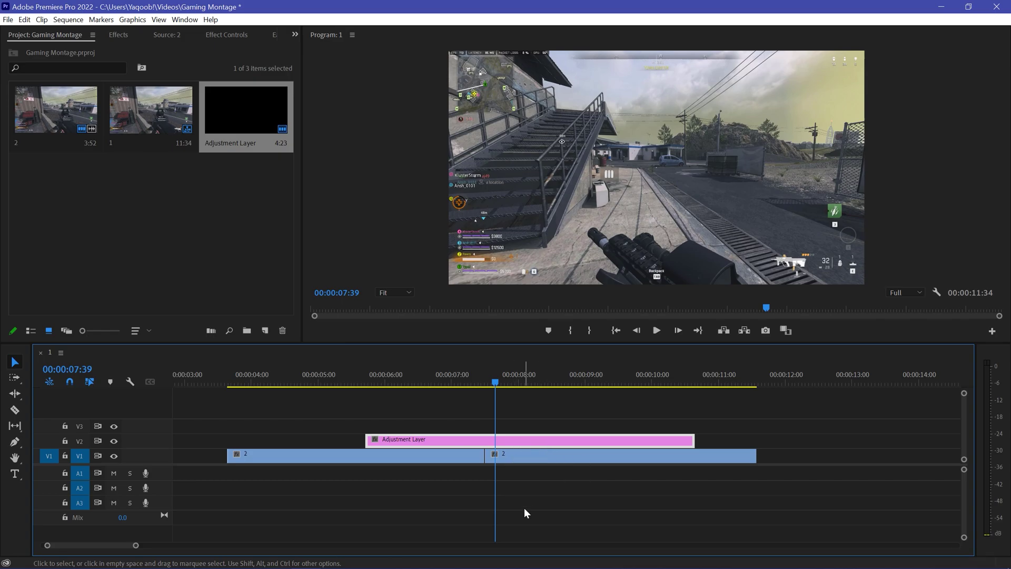
key(ctrl+k)
click(521, 436)
key(Delete)
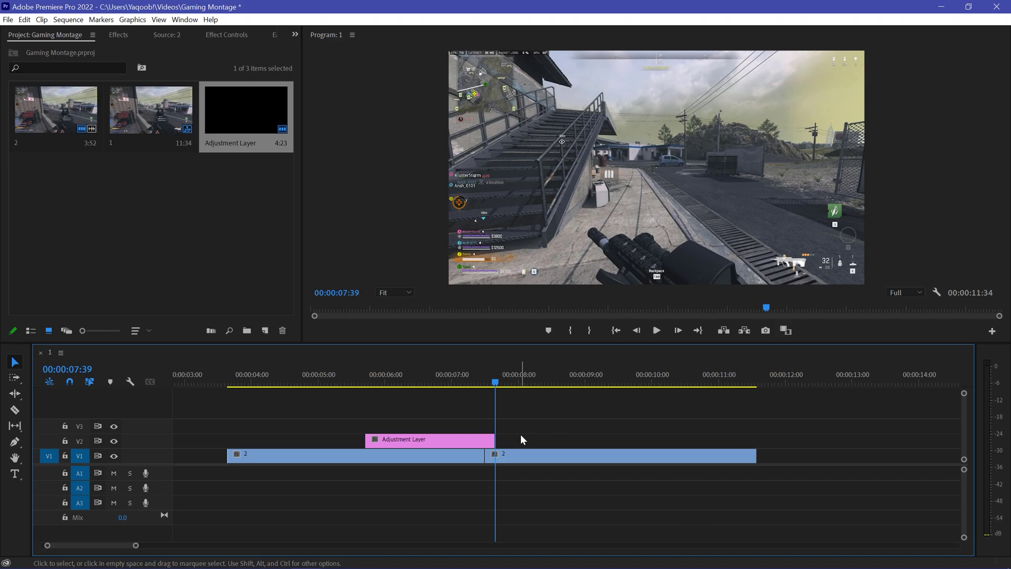
key(Up)
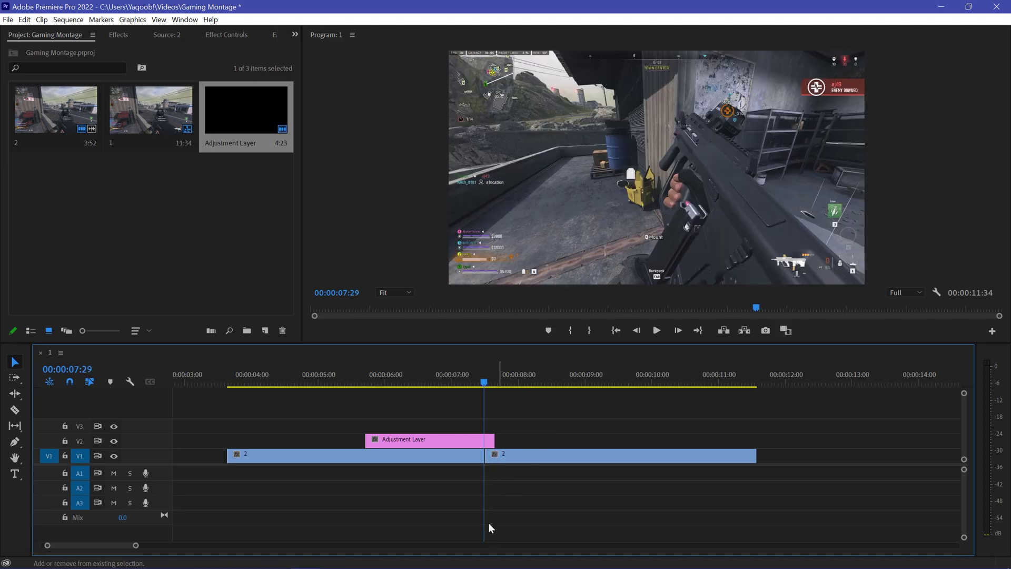
key(shift+Left)
key(shift+Left)
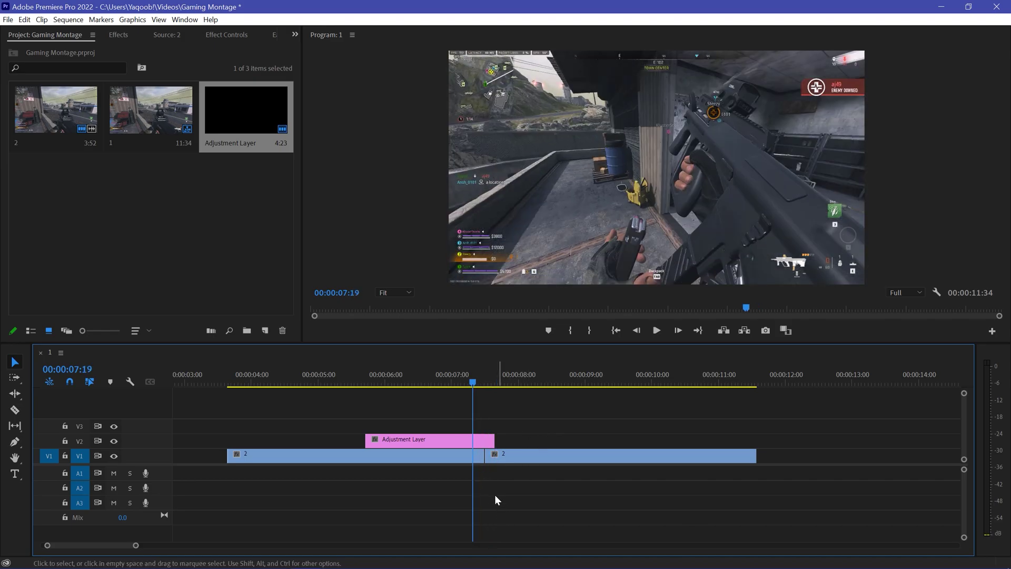
click(436, 440)
key(ctrl+k)
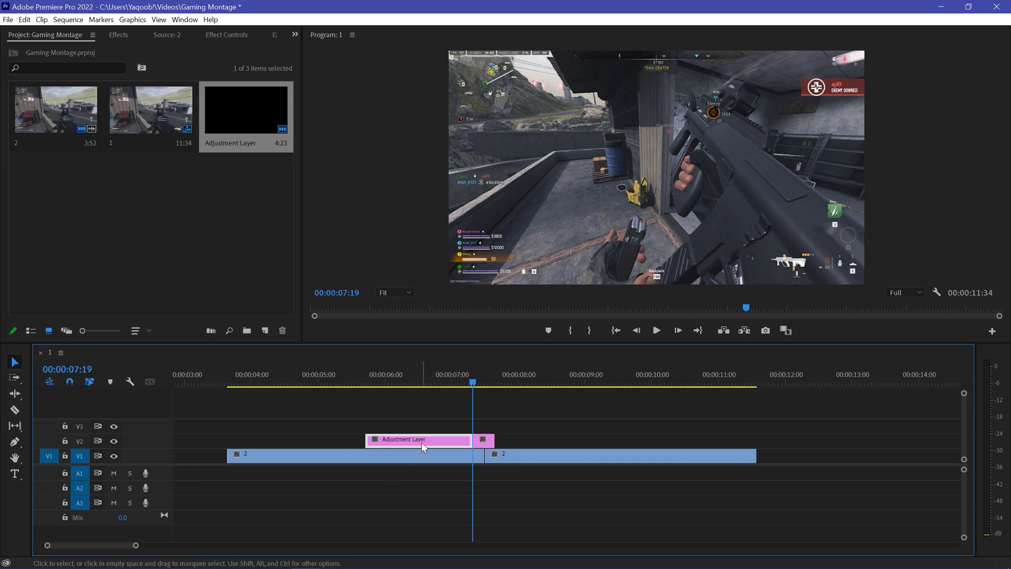
key(Delete)
- Add a marker at 07:30 on the 20-frame adjustment layer and nudge it to centre on the cut
key(equal)
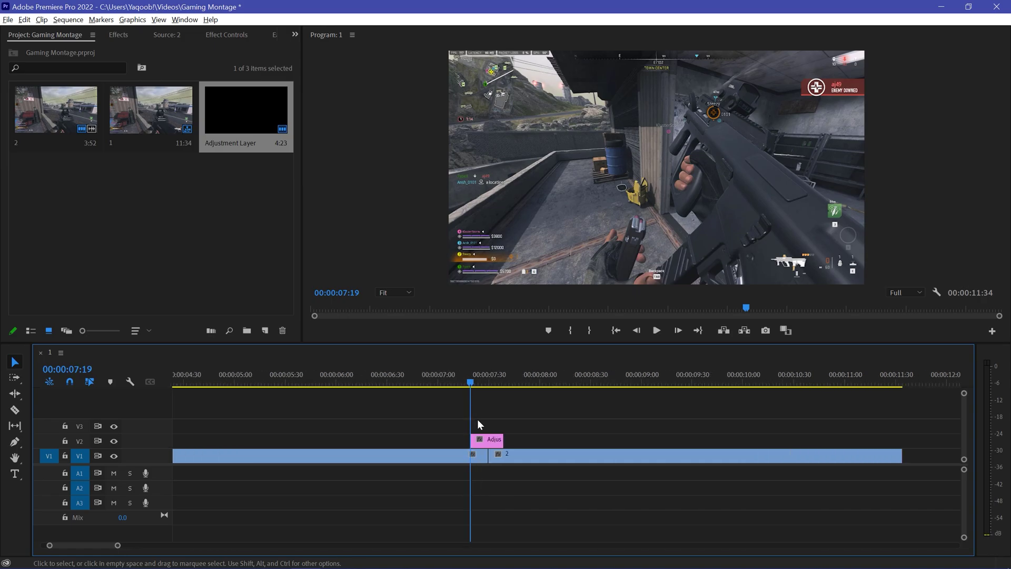
key(equal)
click(497, 378)
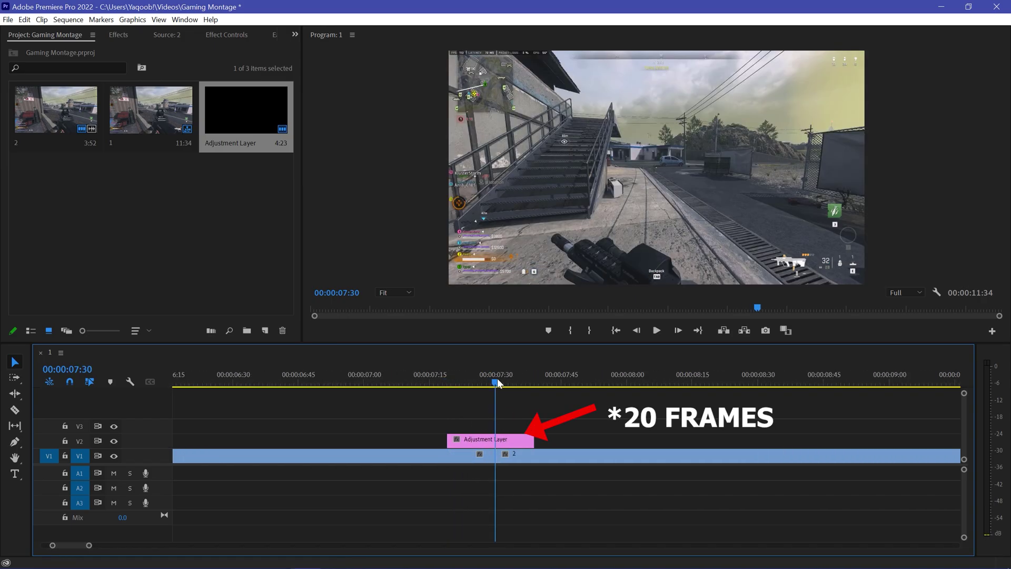
click(525, 441)
key(Down)
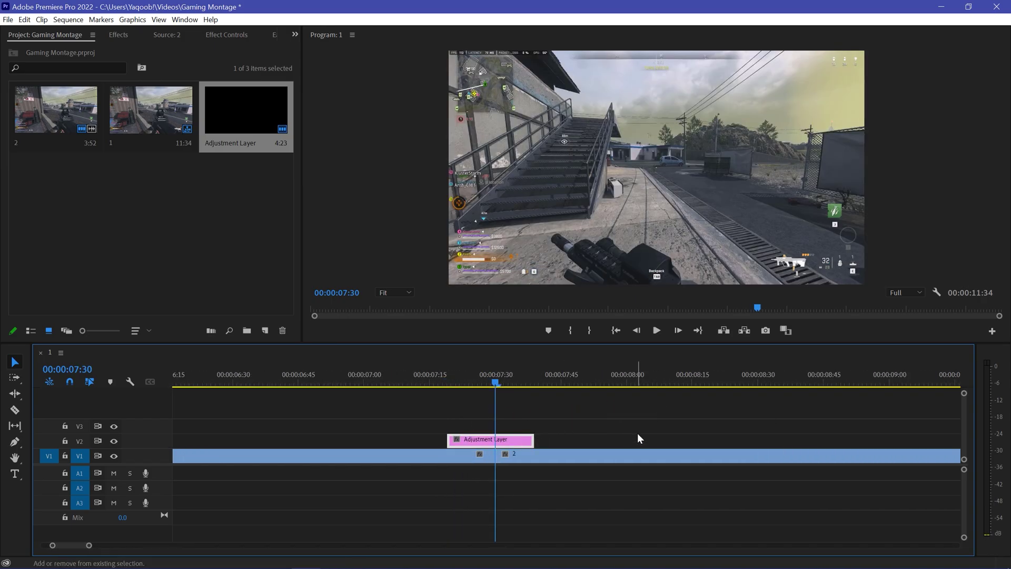
drag(532, 382, 502, 394)
key(alt+Right)
key(m)
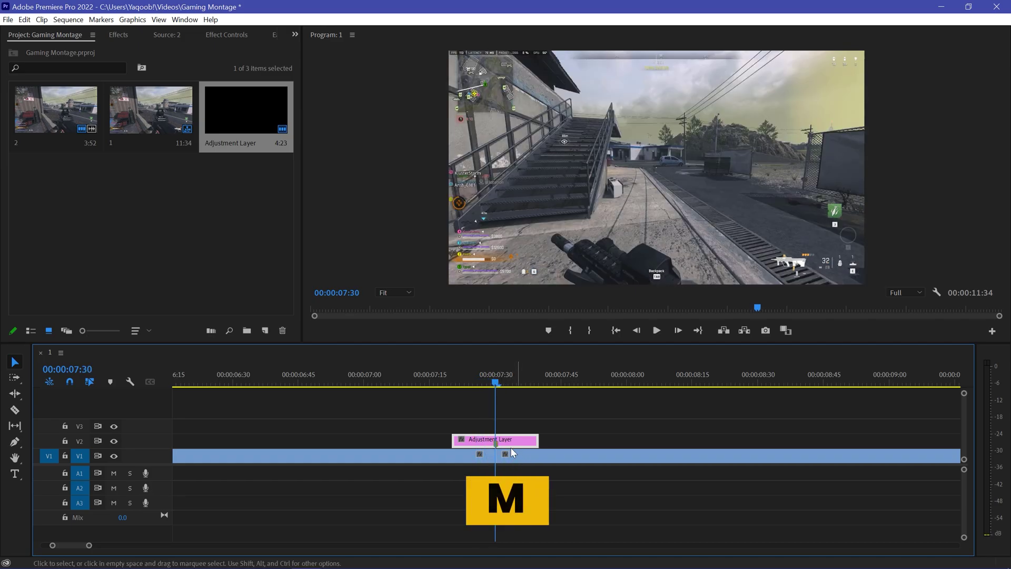
drag(528, 442, 520, 446)
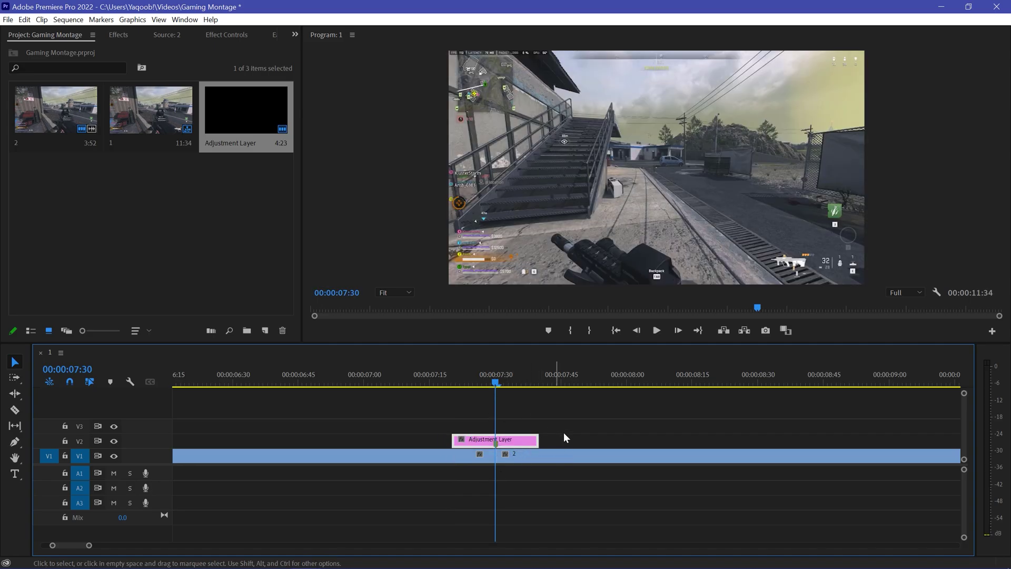
click(118, 35)
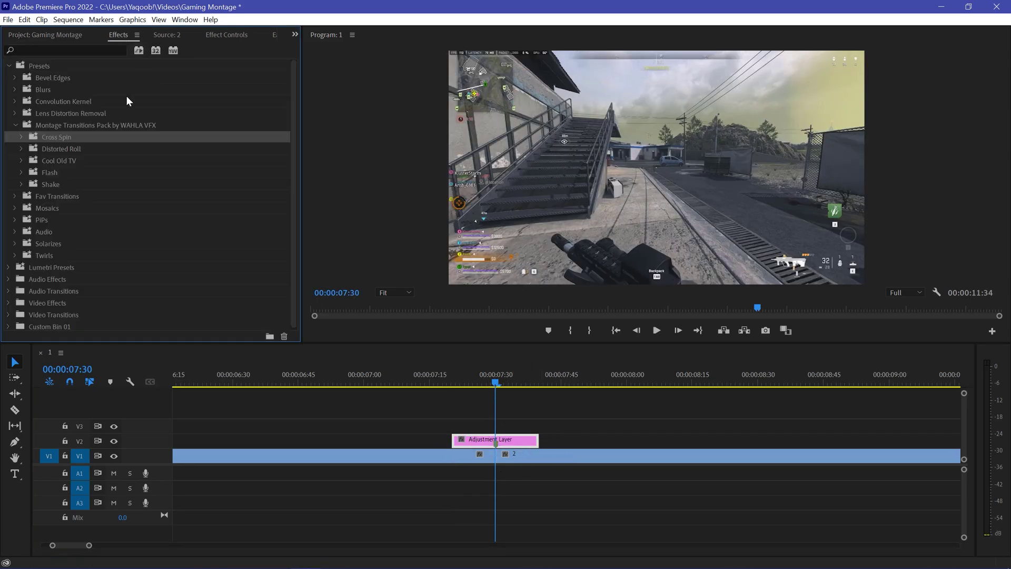
- Expand the Cross Spin and Distorted Roll presets and cut the adjustment layer into two 10-frame halves
click(23, 138)
click(111, 149)
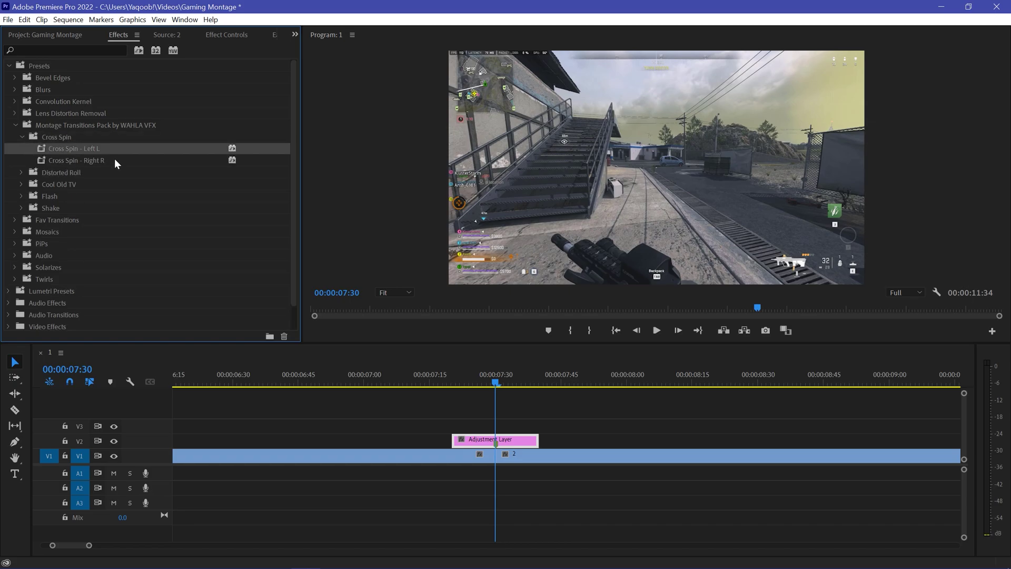
click(115, 159)
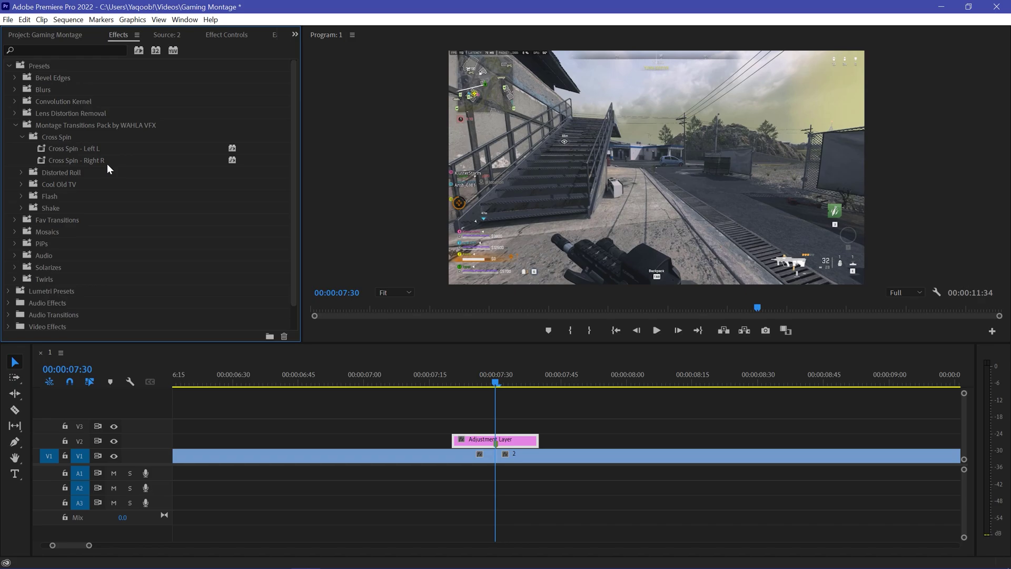
click(20, 172)
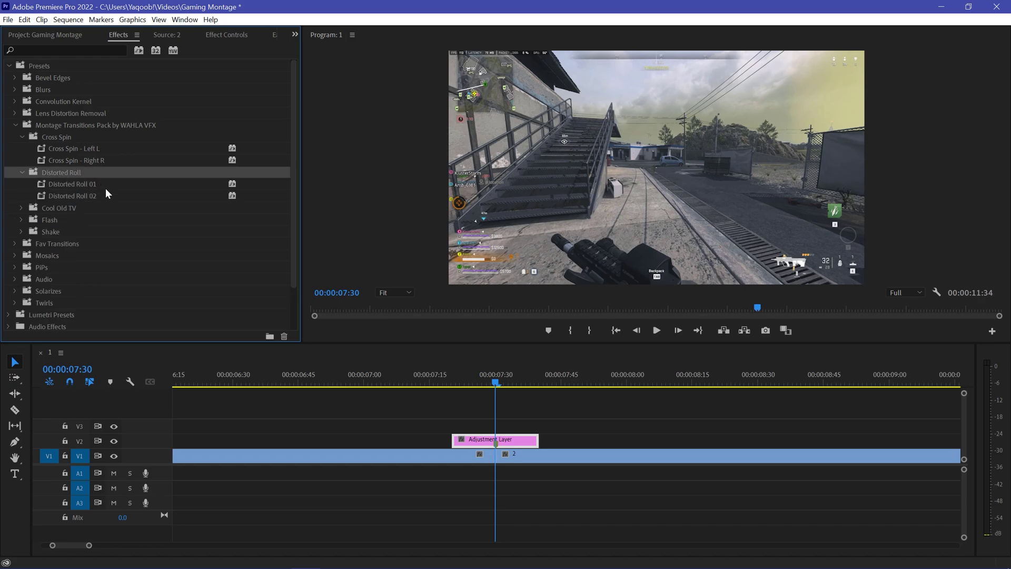
click(393, 413)
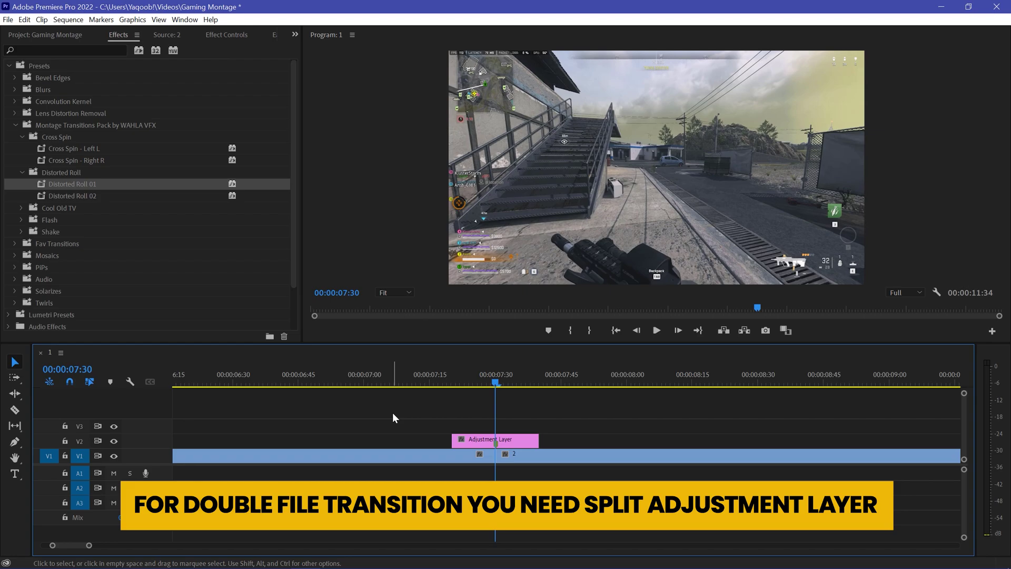
click(515, 447)
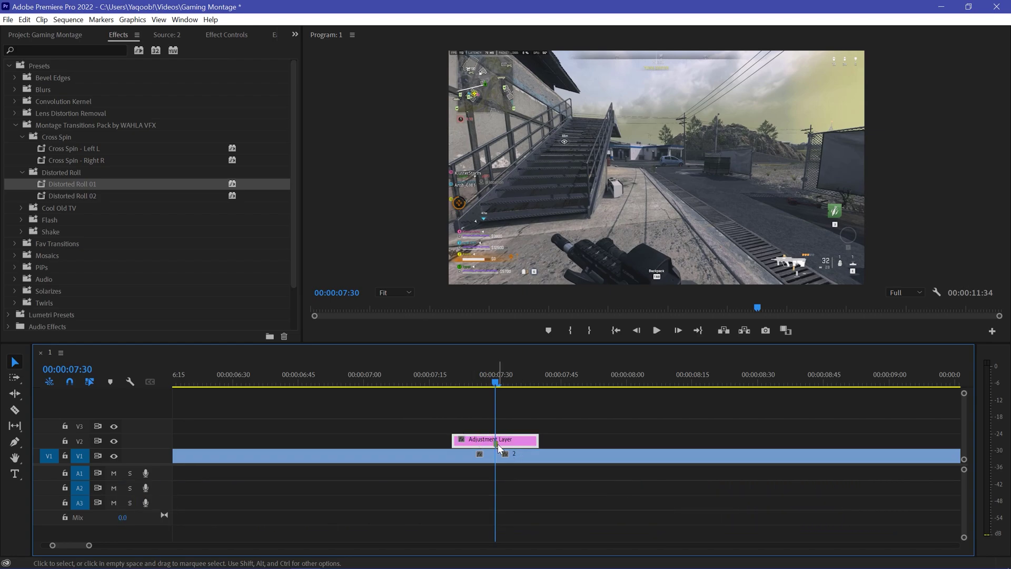
key(ctrl+k)
- Apply Cross Spin - Left L and Right R to the two adjustment clips and preview the spin to 07:28
click(93, 149)
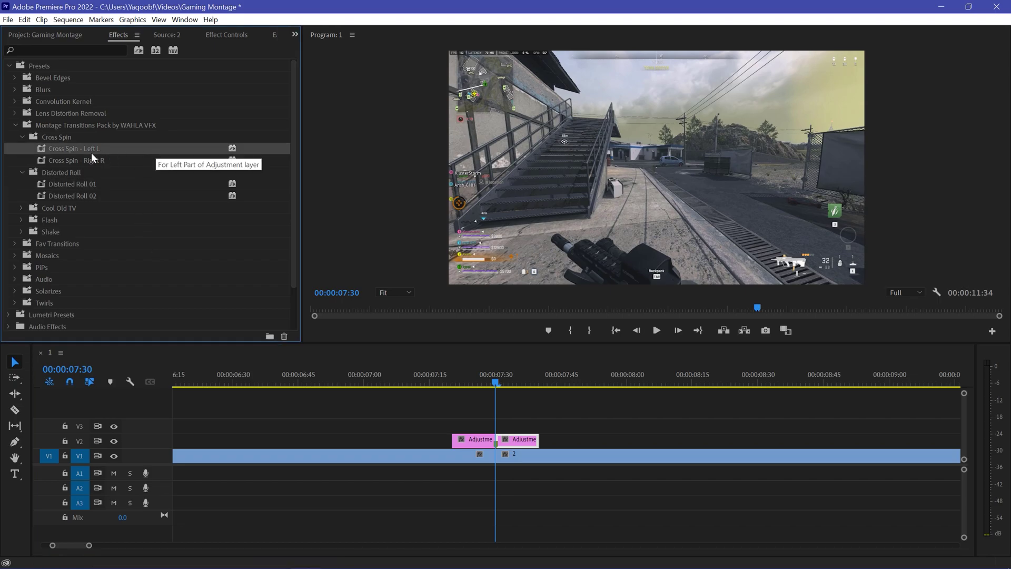
drag(83, 149, 473, 442)
click(123, 161)
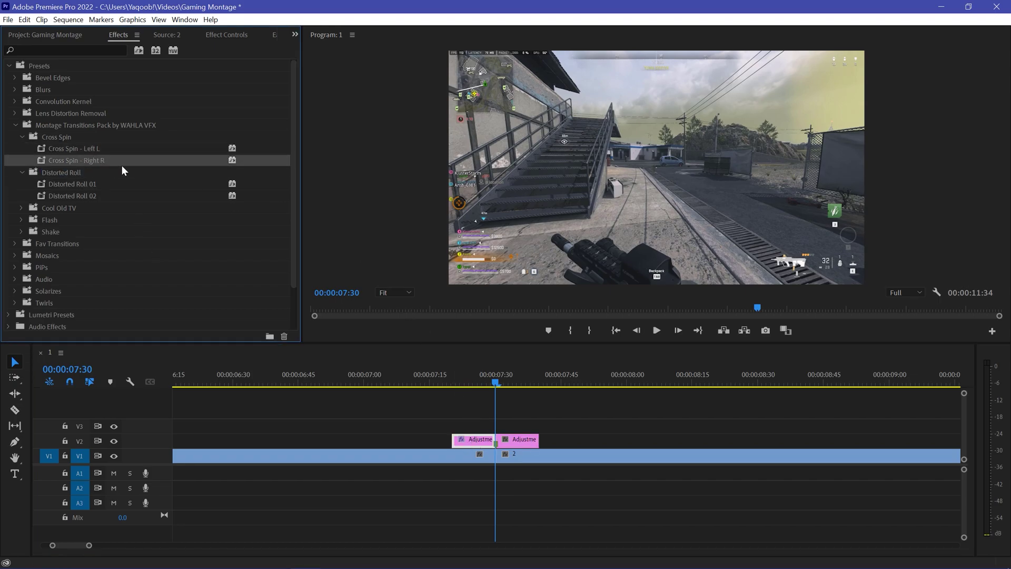
drag(269, 189, 519, 417)
click(421, 377)
key(space)
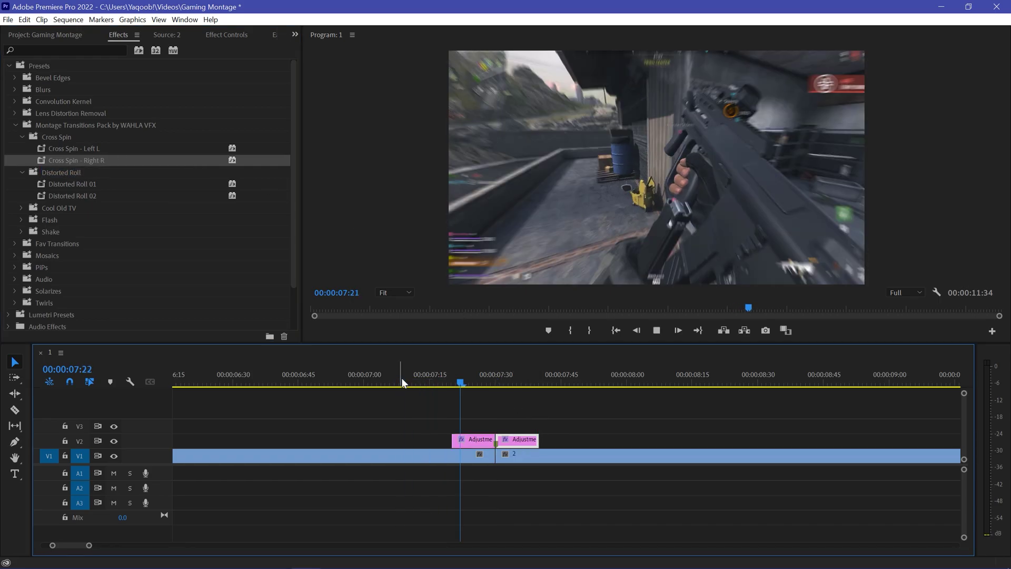
click(426, 374)
drag(425, 374, 502, 378)
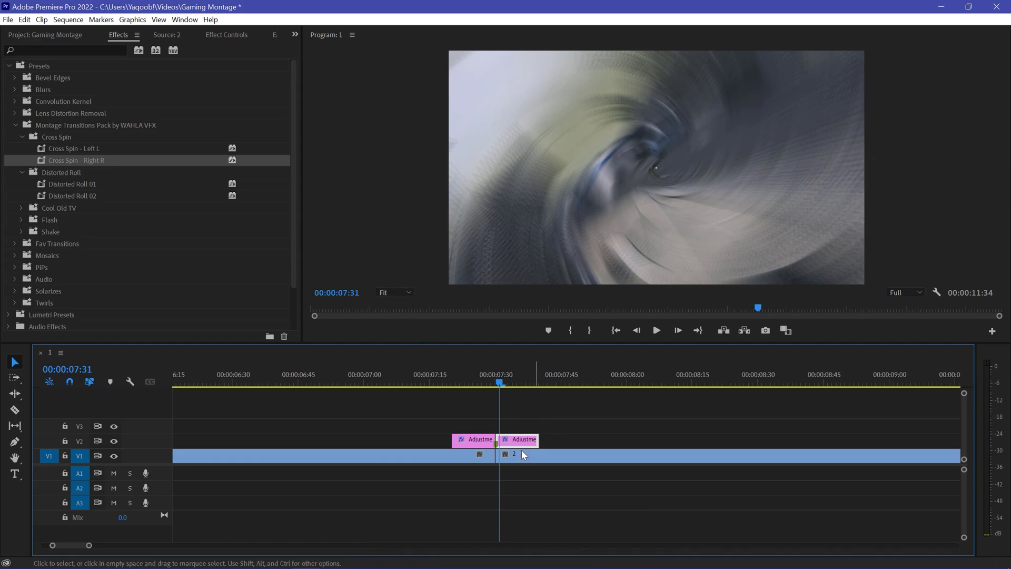
- Inspect the Scale and Rotation keyframes in Effect Controls while scrubbing the preview
click(237, 38)
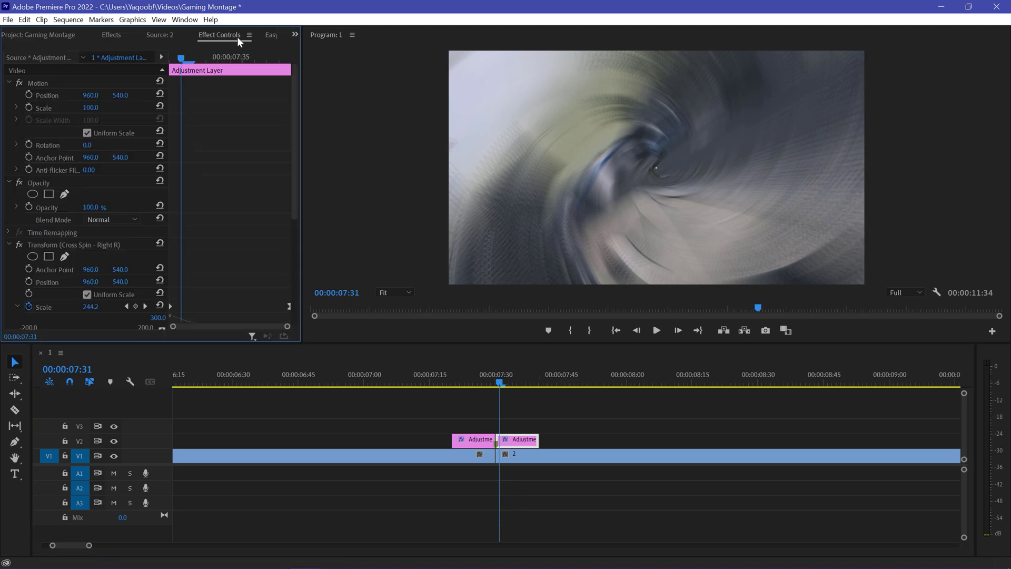
drag(300, 169, 339, 160)
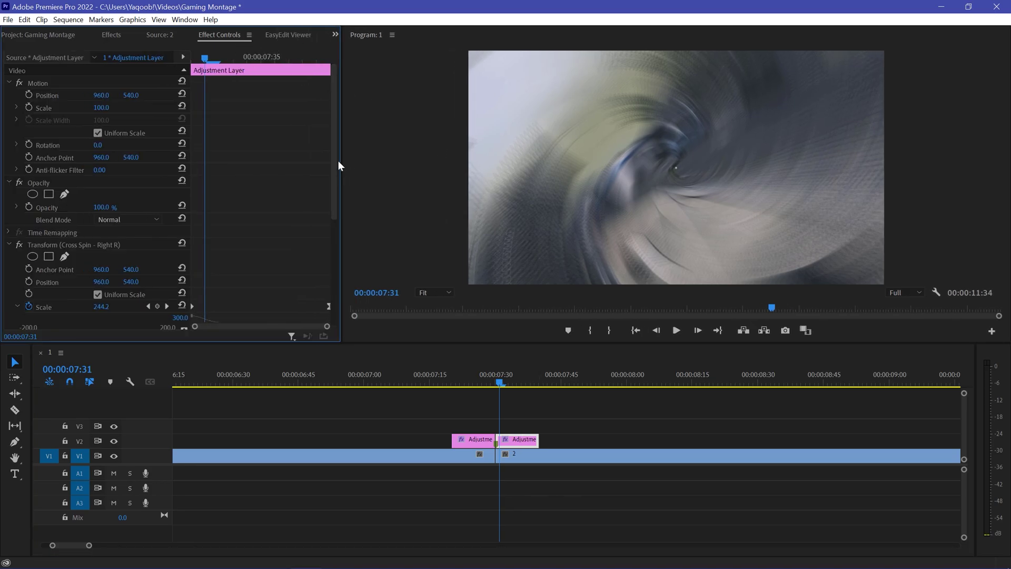
scroll(337, 175, down, 2)
scroll(340, 175, down, 4)
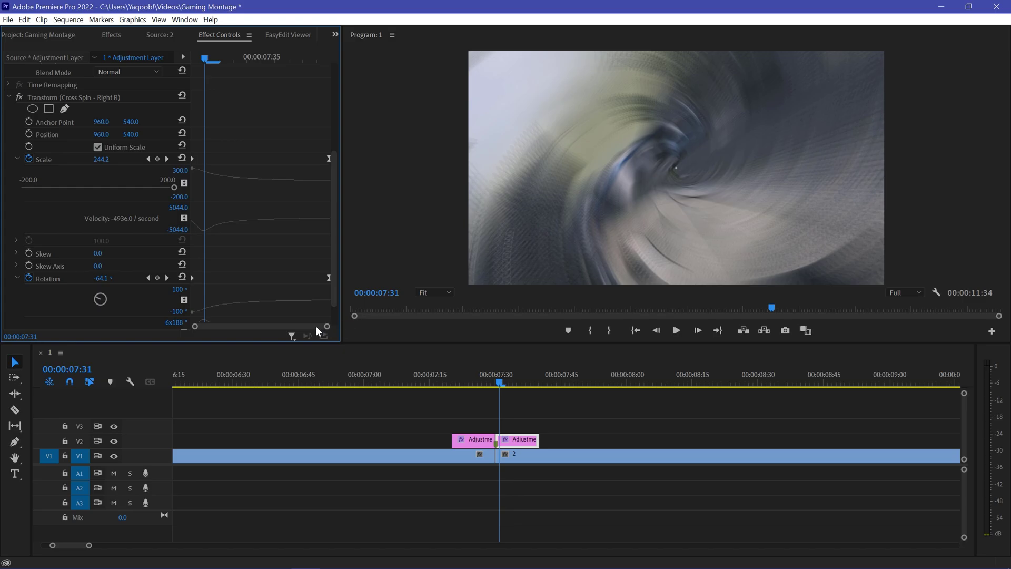
click(19, 157)
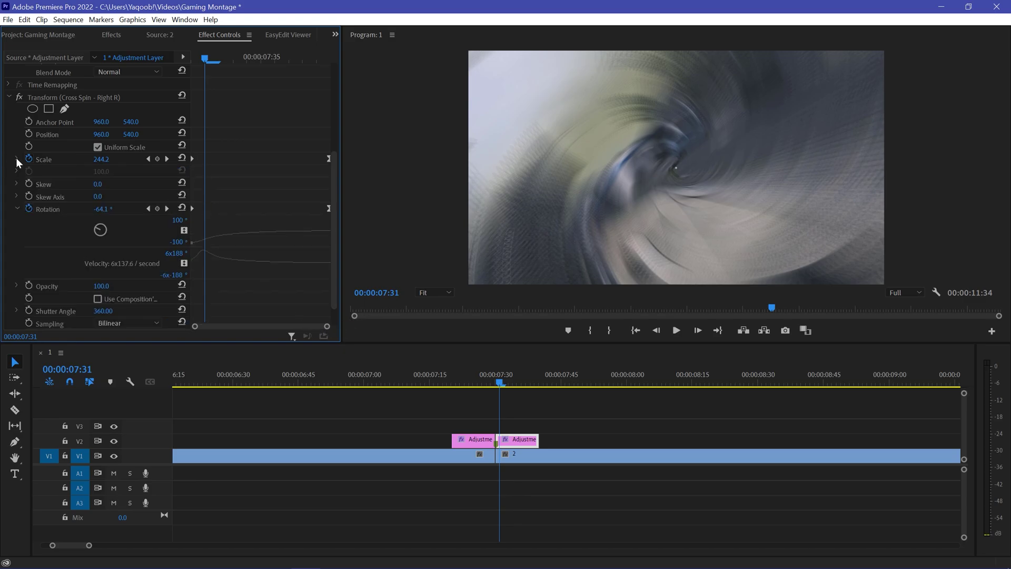
click(17, 207)
drag(205, 59, 290, 83)
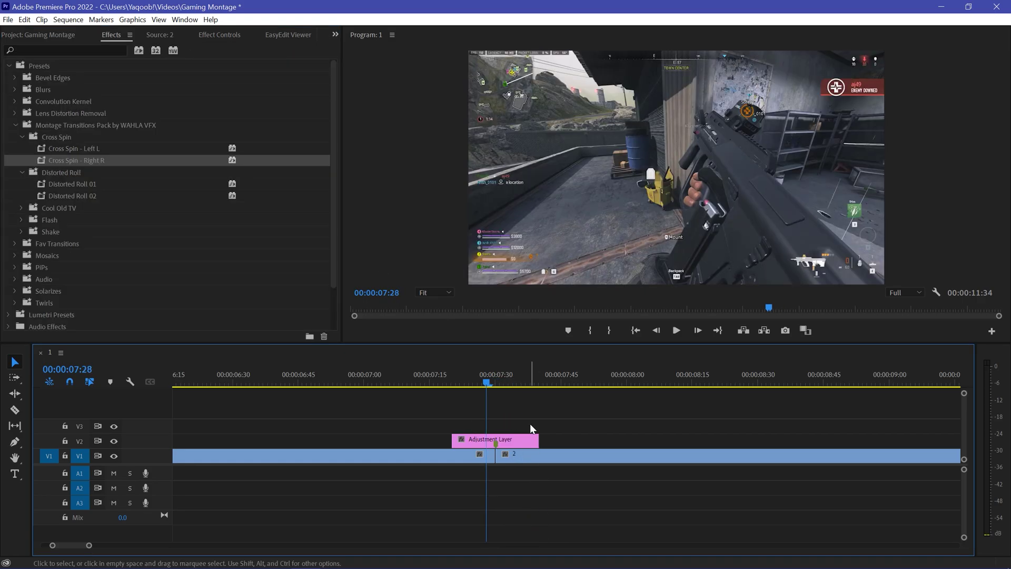
- Apply Distorted Roll 01 to the adjustment layer and scrub through the roll from 07:15
click(109, 191)
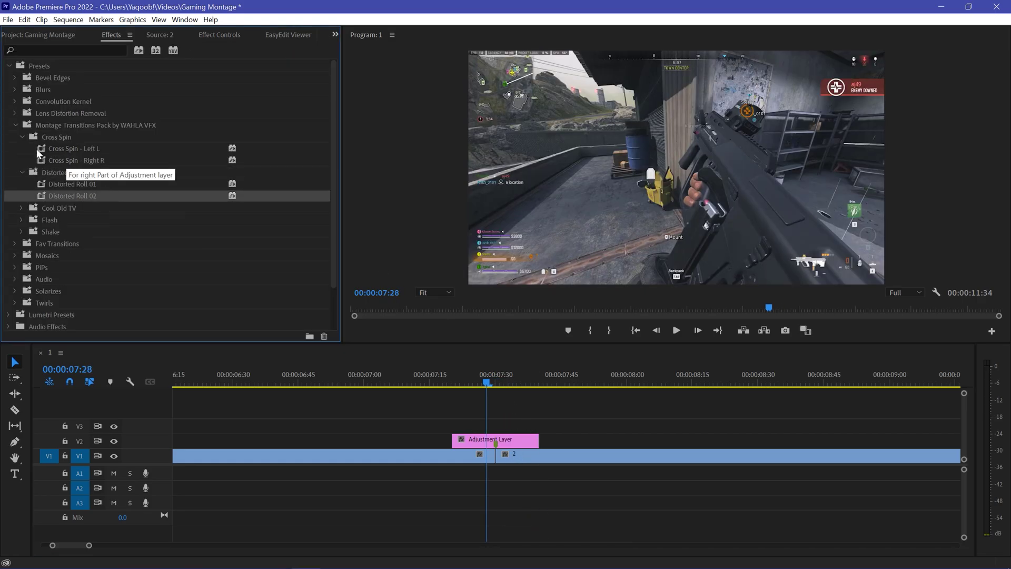
click(80, 187)
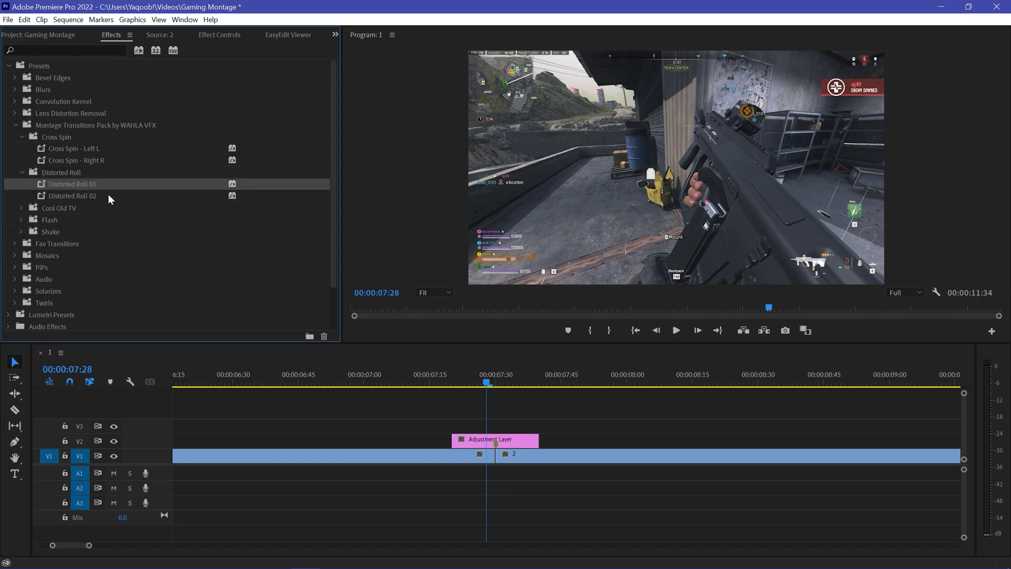
drag(88, 184, 520, 444)
drag(483, 379, 434, 385)
drag(428, 382, 486, 383)
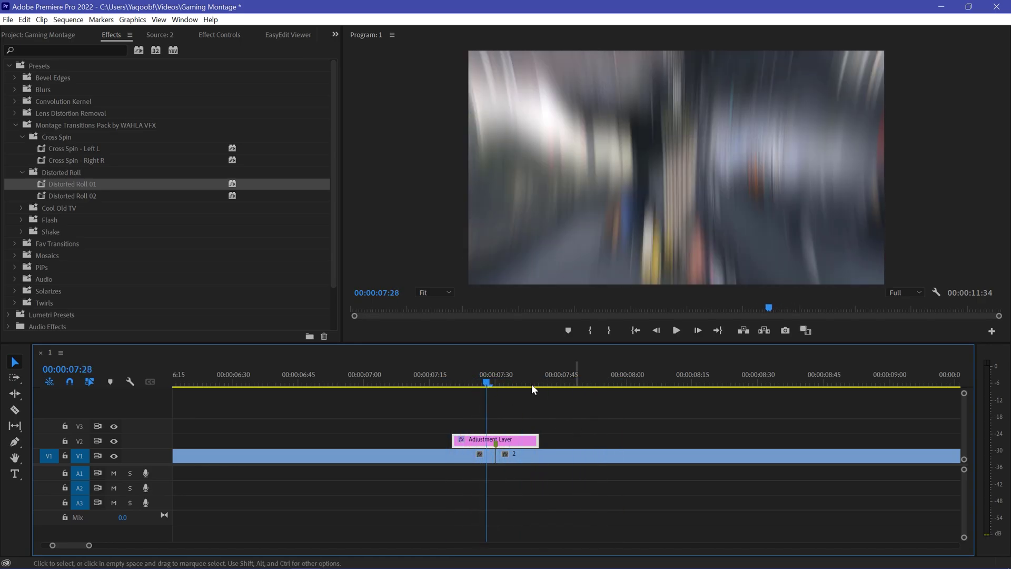
- Inspect its Directional Blur, Brightness & Contrast and Lens Distortion effects in Effect Controls
click(234, 36)
click(49, 257)
click(113, 270)
click(97, 282)
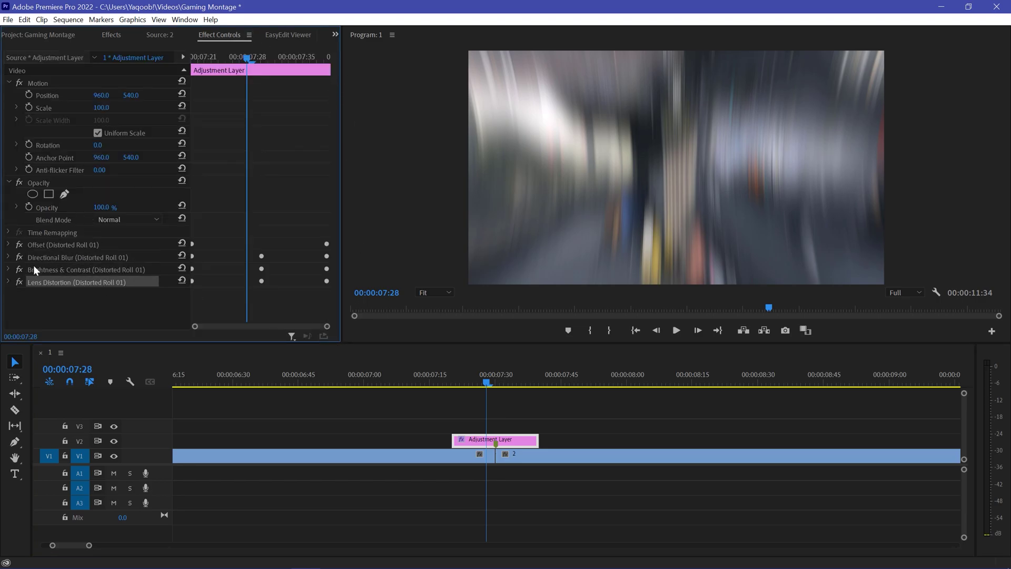
drag(251, 55, 259, 128)
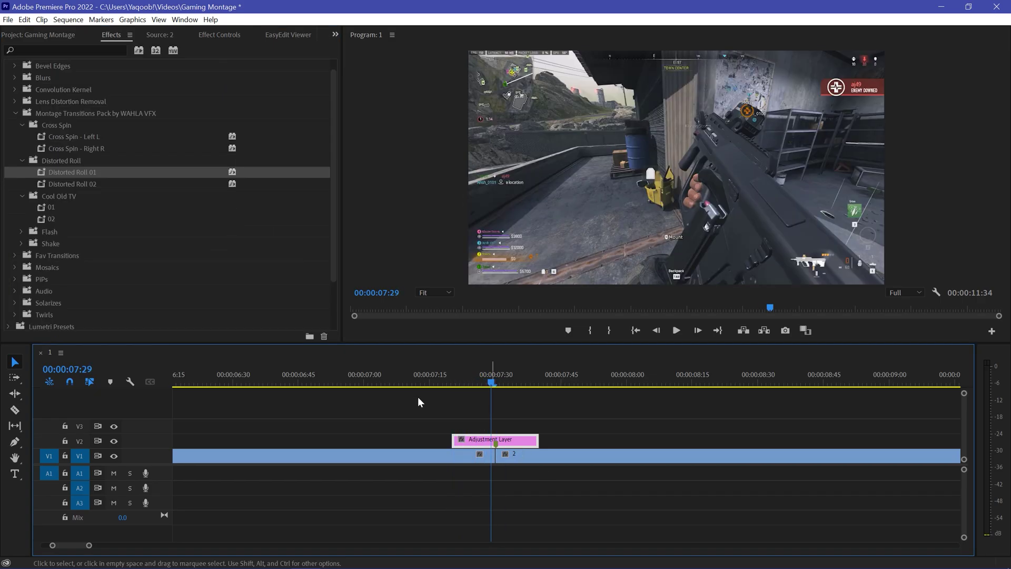
- Drag Cool Old TV 01 onto the V2 adjustment layer and park the playhead at 07:19
click(56, 207)
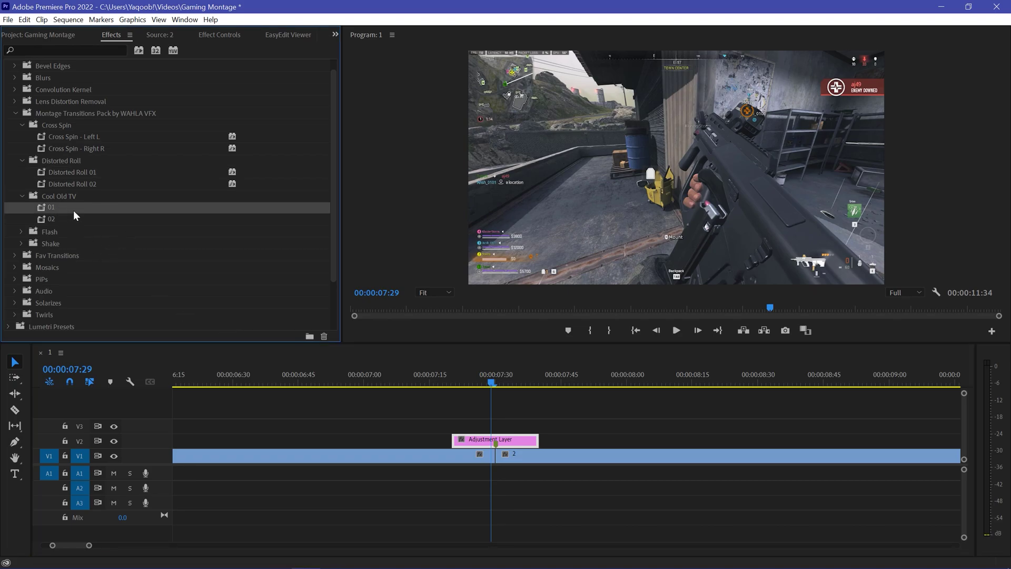
drag(287, 253, 495, 440)
click(448, 382)
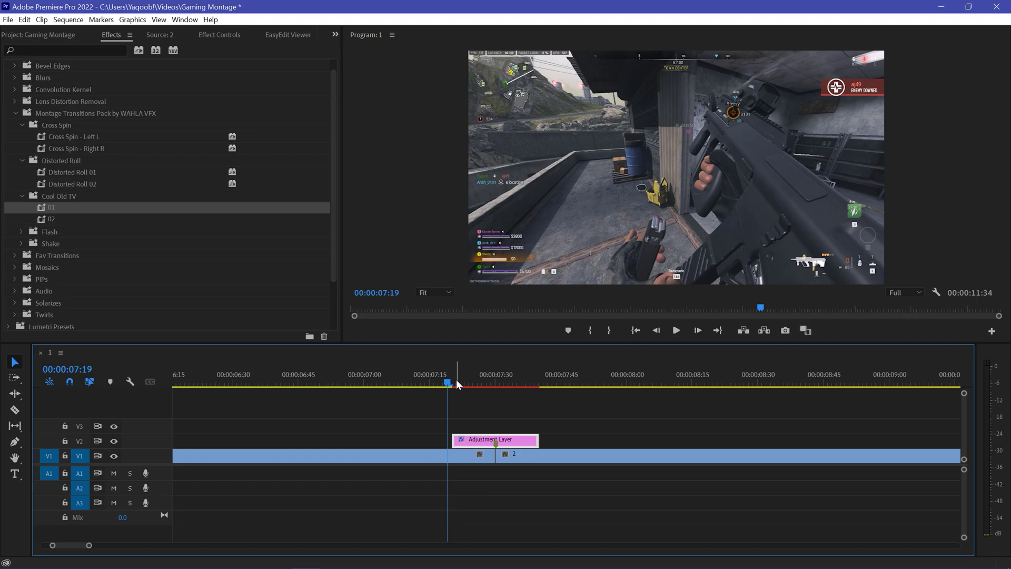
- Mark in at 07:19 and out at 07:41, render In to Out, and play back the transition
key(i)
click(543, 377)
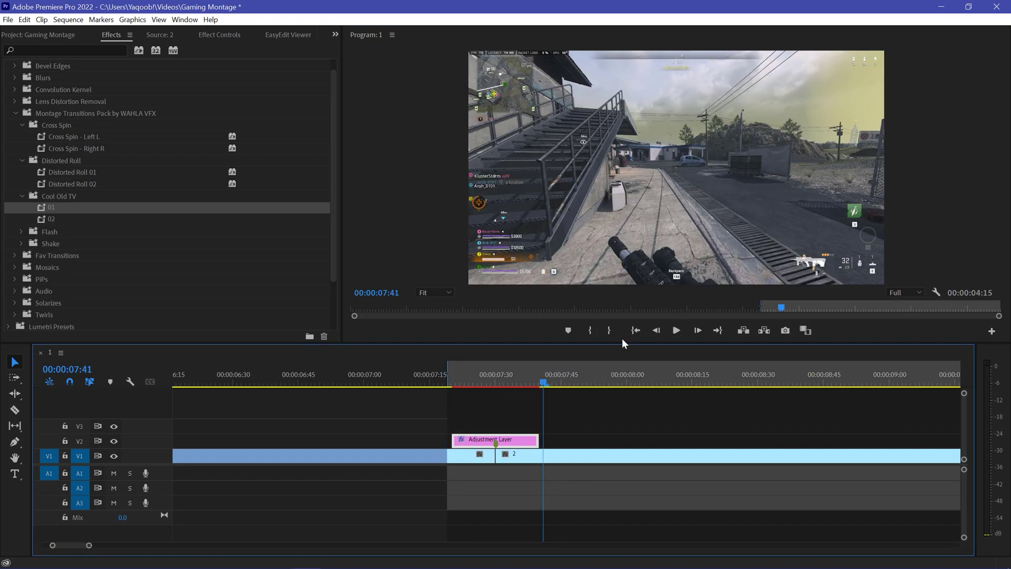
key(o)
click(68, 19)
click(94, 58)
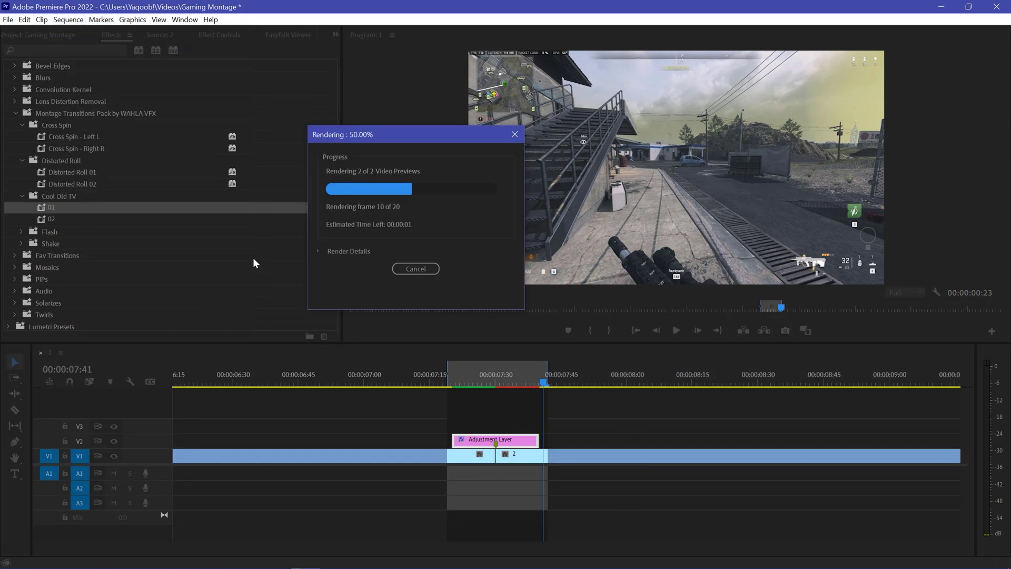
click(440, 383)
mouse_move(442, 383)
mouse_down()
mouse_move(527, 387)
mouse_move(401, 384)
mouse_move(440, 392)
mouse_up()
key(space)
click(440, 381)
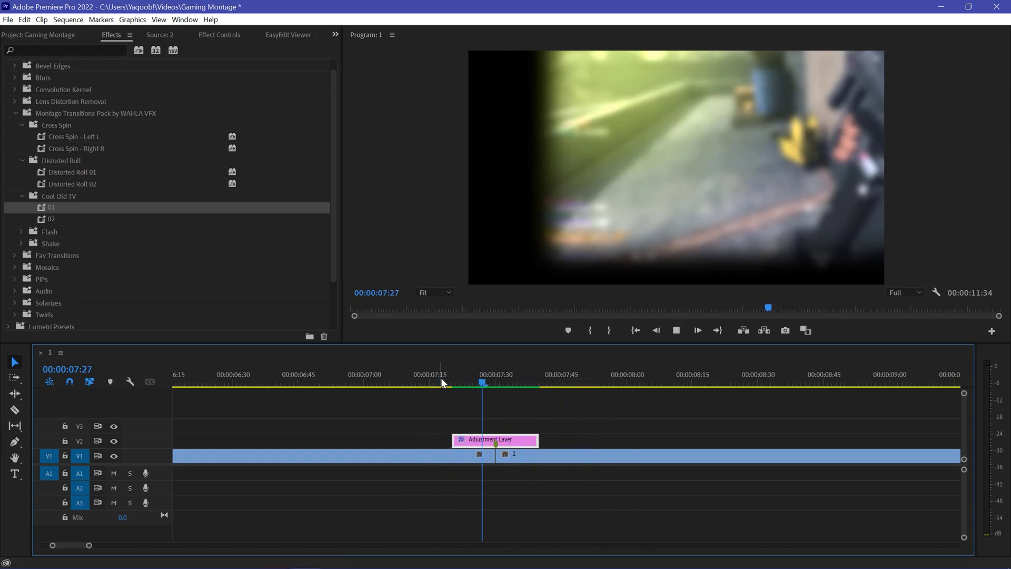
key(space)
- Strip all effects from the adjustment layer with Remove Attributes
right_click(519, 440)
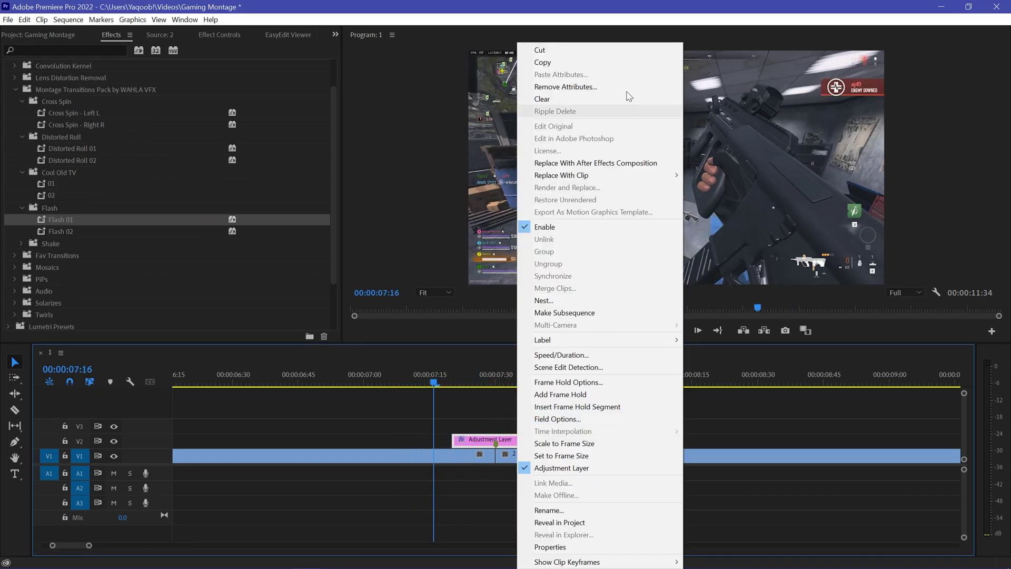
click(616, 88)
key(Return)
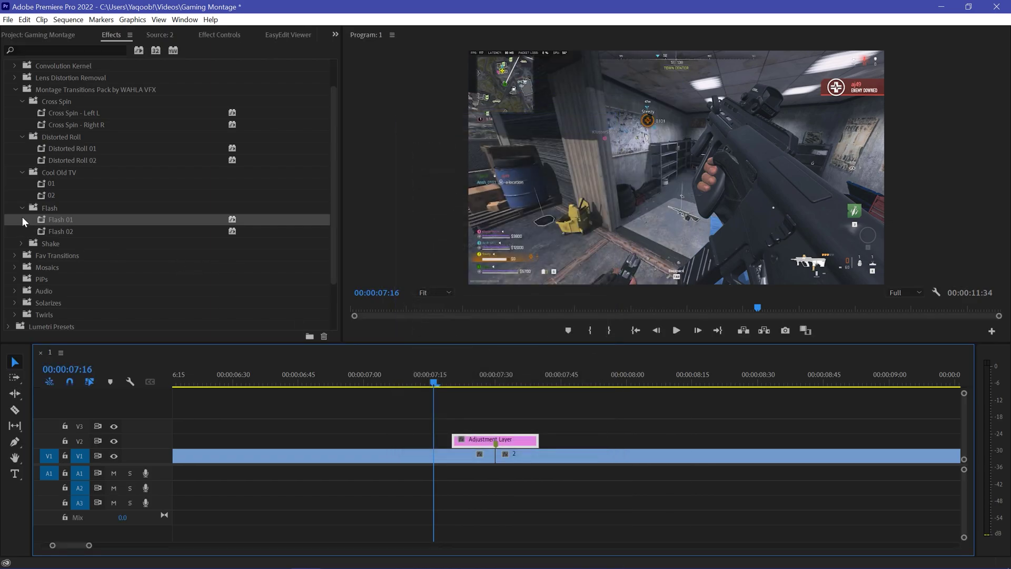
- Expand the Shake presets and split the adjustment layer at 07:30
click(45, 245)
click(22, 244)
scroll(128, 226, down, 1)
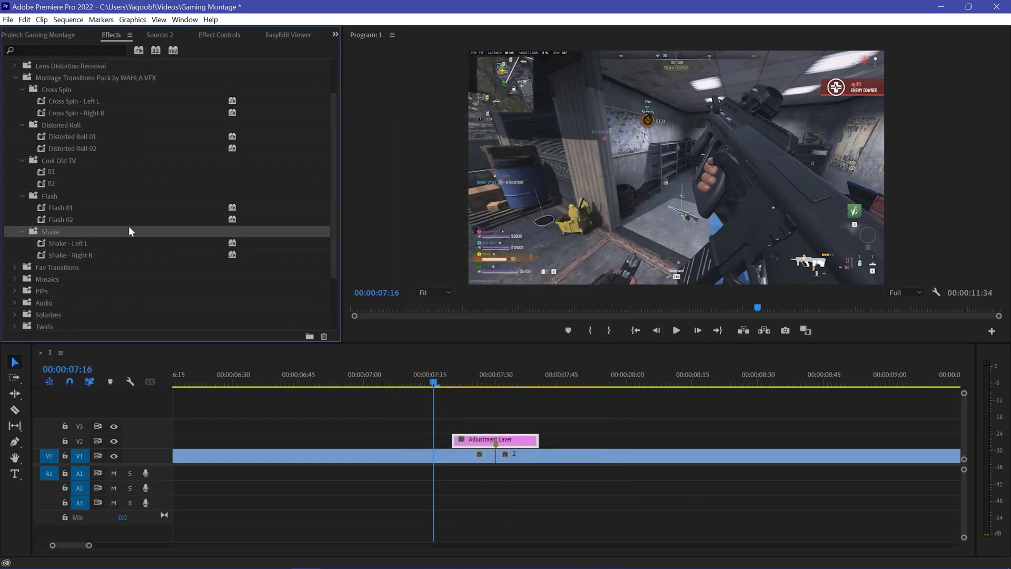
click(83, 244)
click(496, 380)
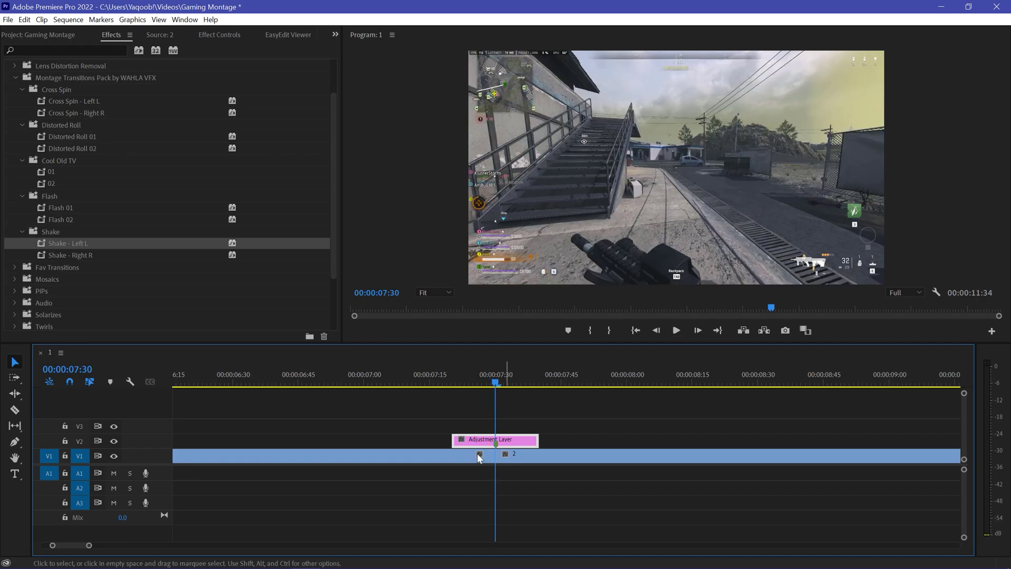
click(88, 254)
click(515, 452)
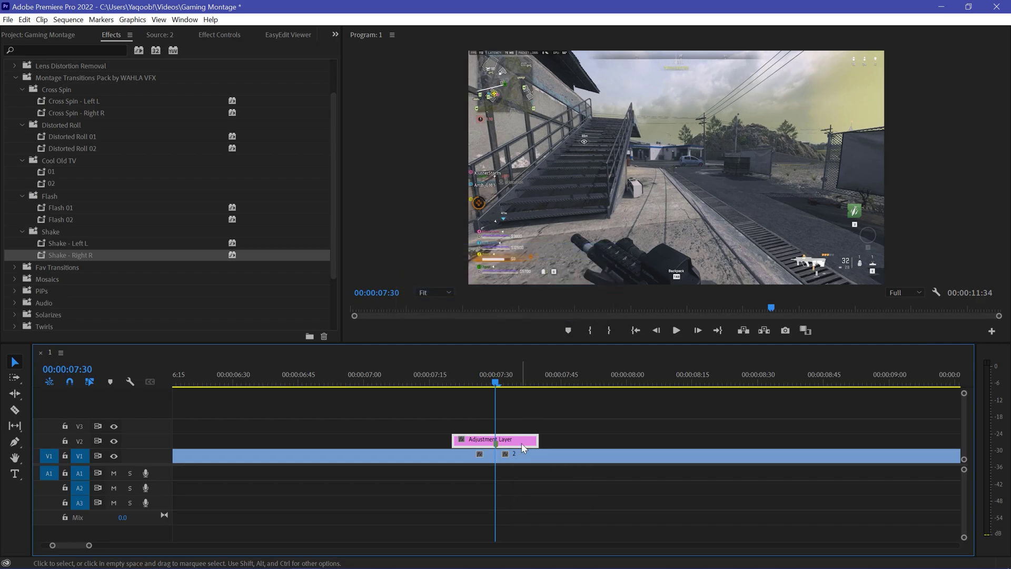
key(ctrl+k)
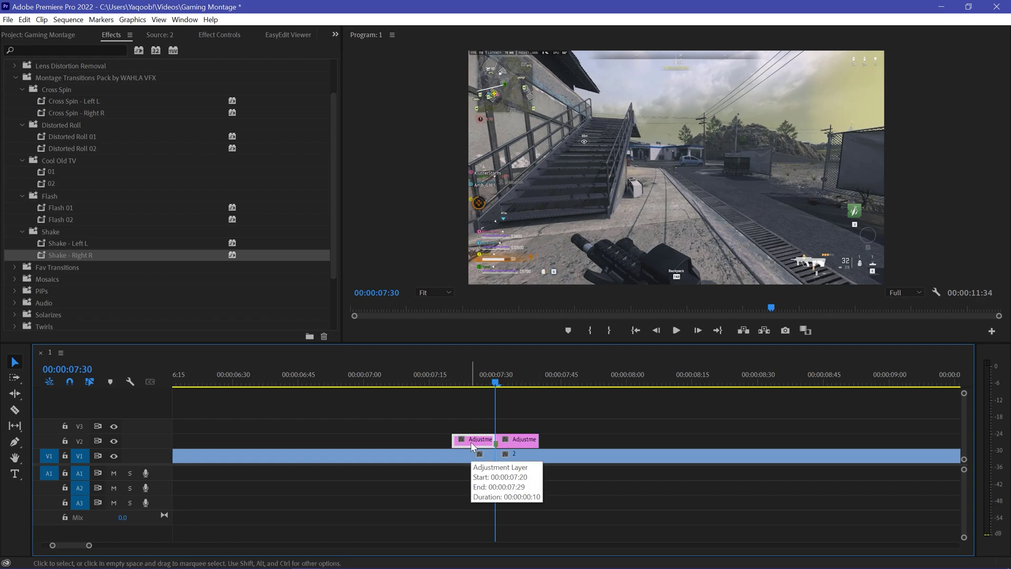
- Apply Shake - Left L to the left V2 clip and Shake - Right R to the right one
click(104, 245)
drag(104, 250, 484, 441)
click(50, 255)
drag(85, 258, 519, 443)
- Play back and scrub the shake transition starting from 07:18
click(472, 386)
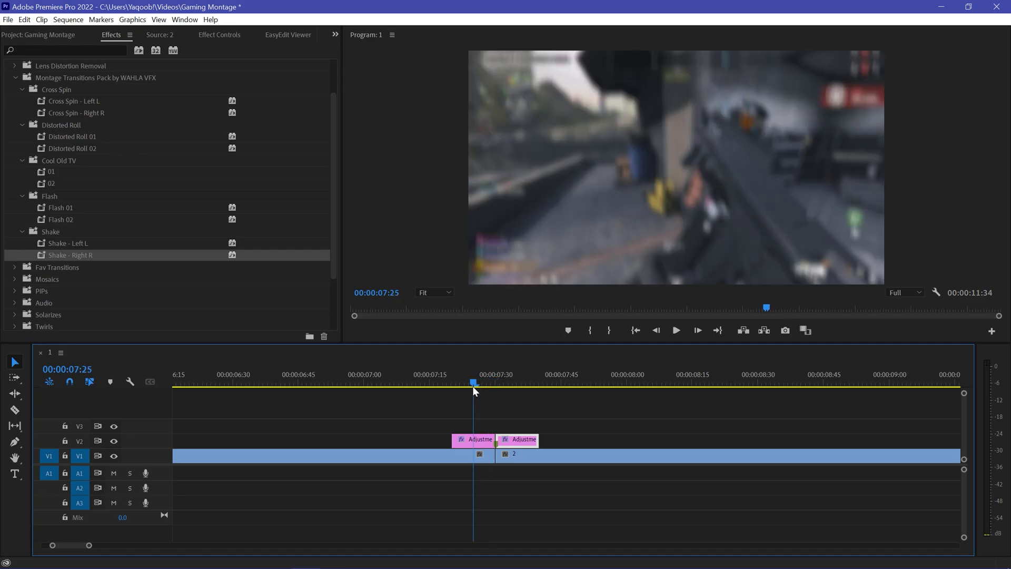
drag(473, 386, 439, 389)
key(space)
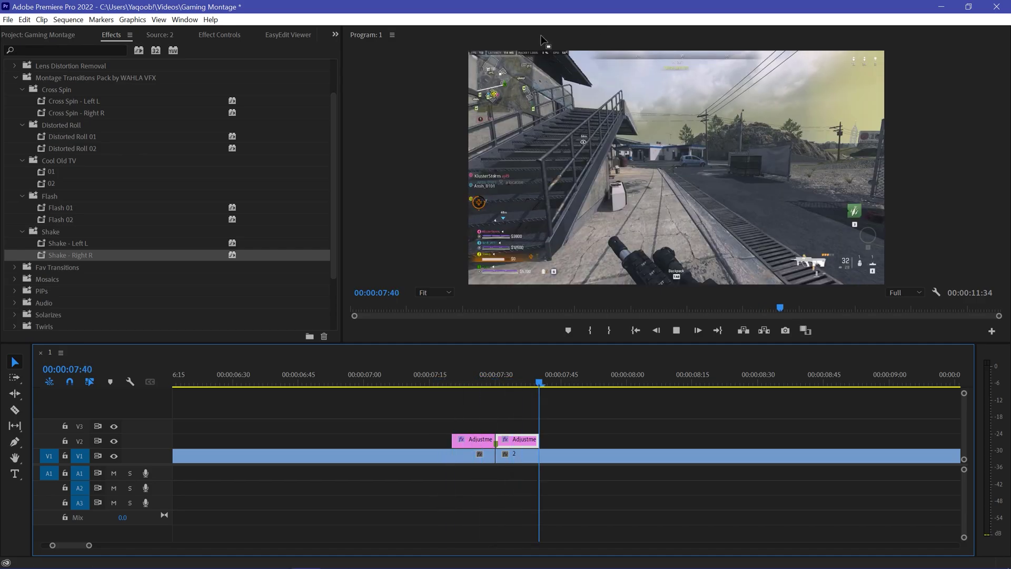
click(447, 380)
drag(447, 380, 469, 381)
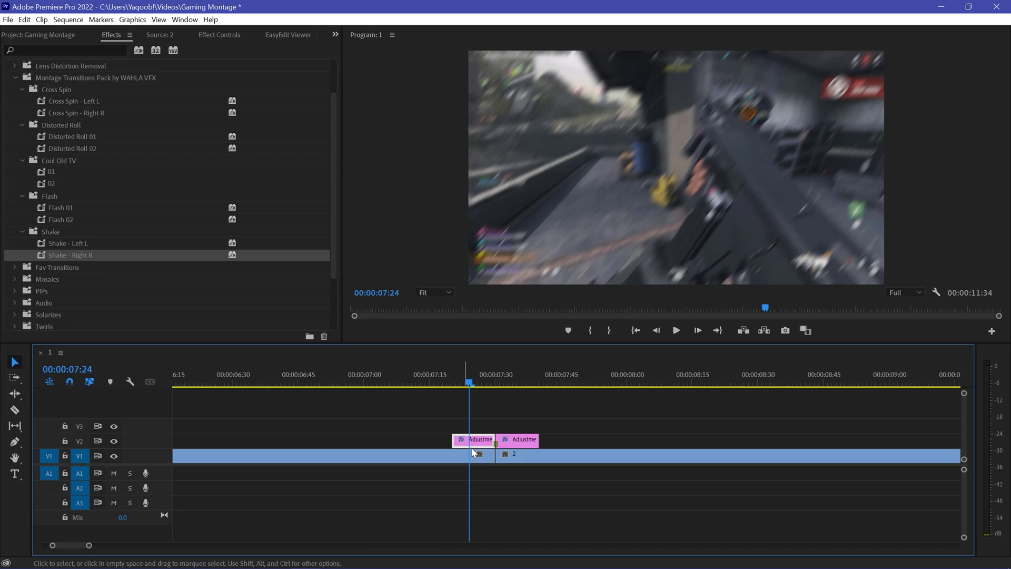
- Show the adjustment clip's Shake effects in Effect Controls and move the playhead from 07:30 to 07:32
click(230, 33)
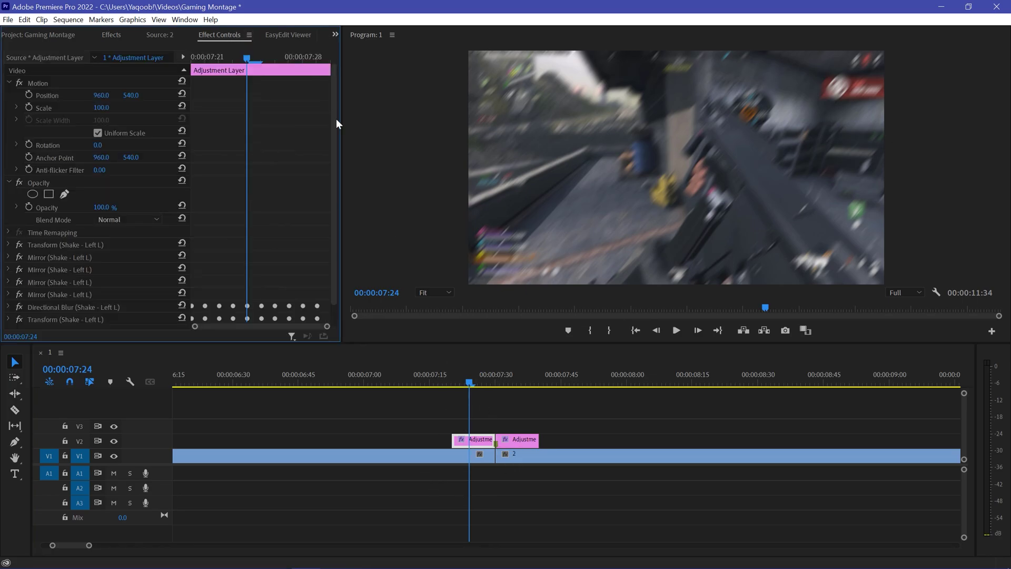
scroll(335, 189, down, 2)
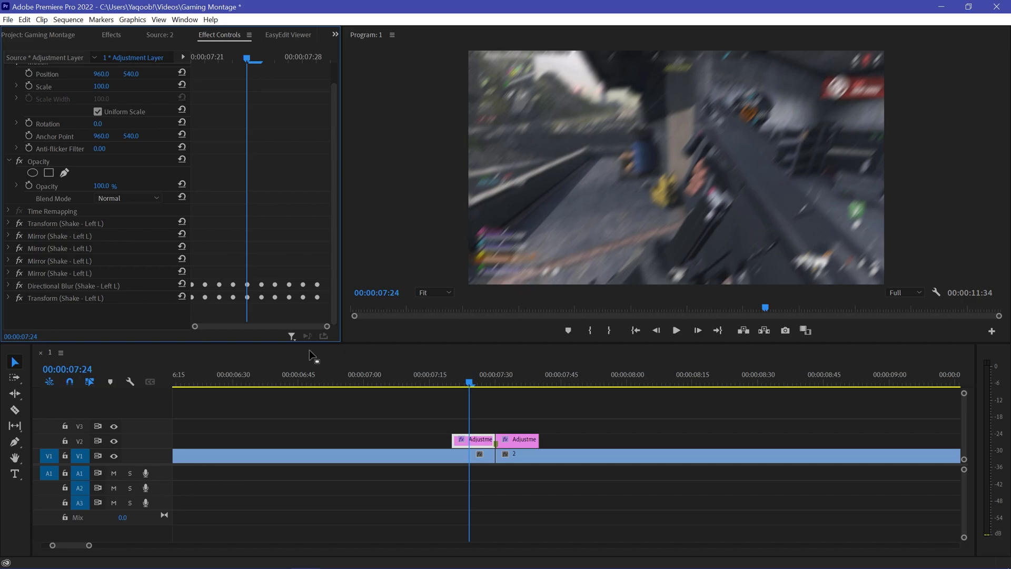
click(495, 380)
drag(495, 380, 505, 381)
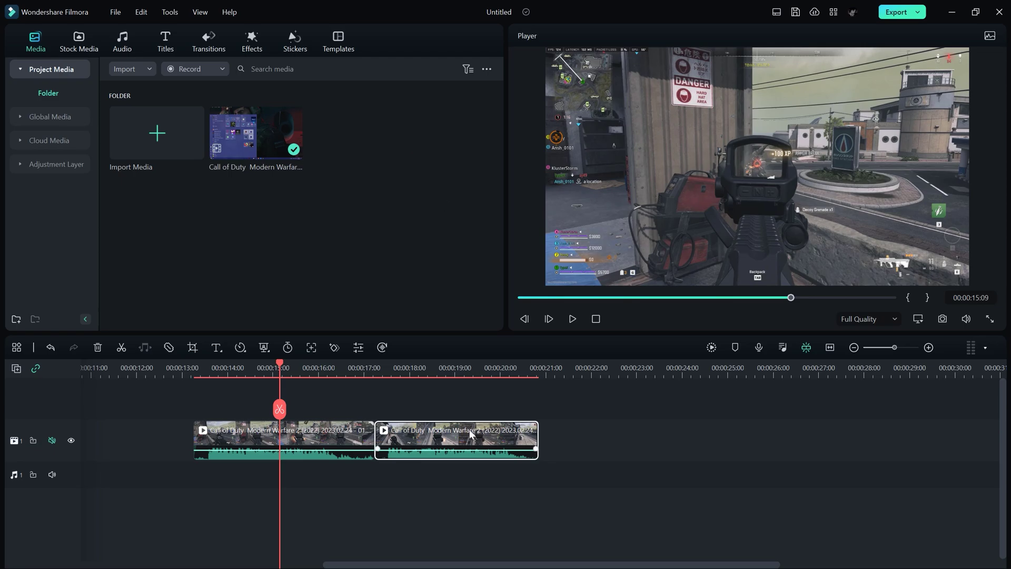
- Scrub the preview back to about 15:55, just before the join of the two clips
click(358, 362)
mouse_move(358, 362)
mouse_down()
mouse_move(317, 365)
mouse_move(399, 368)
mouse_move(354, 368)
mouse_up()
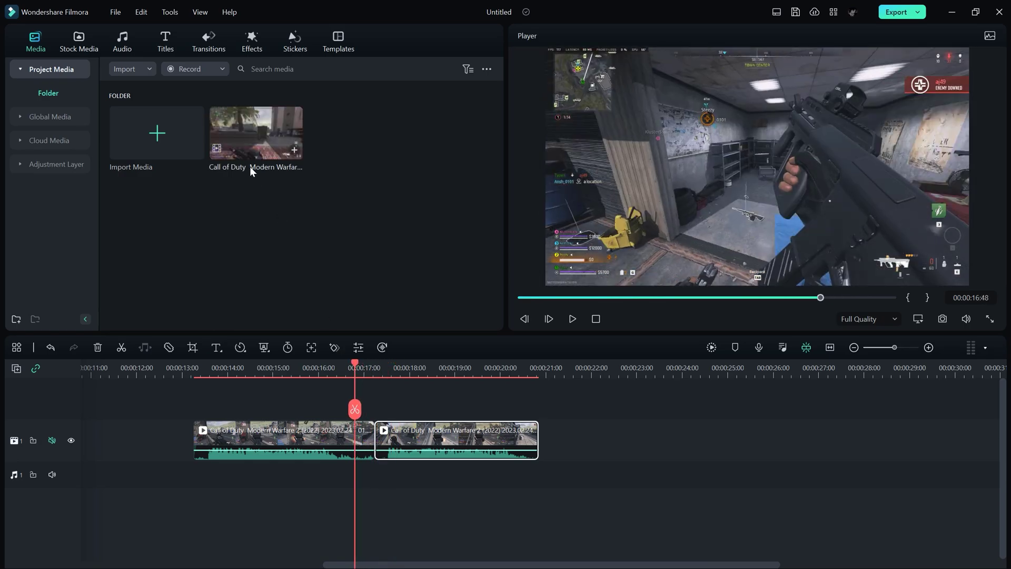
- Drop Beam Transition 4 onto the join between the clips and play it back from just before
click(206, 44)
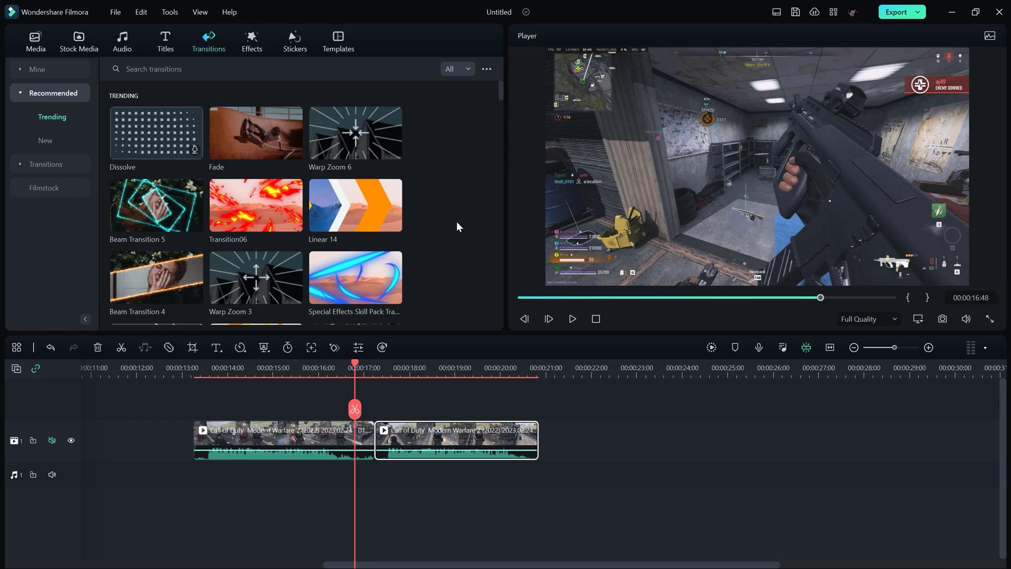
drag(154, 281, 365, 436)
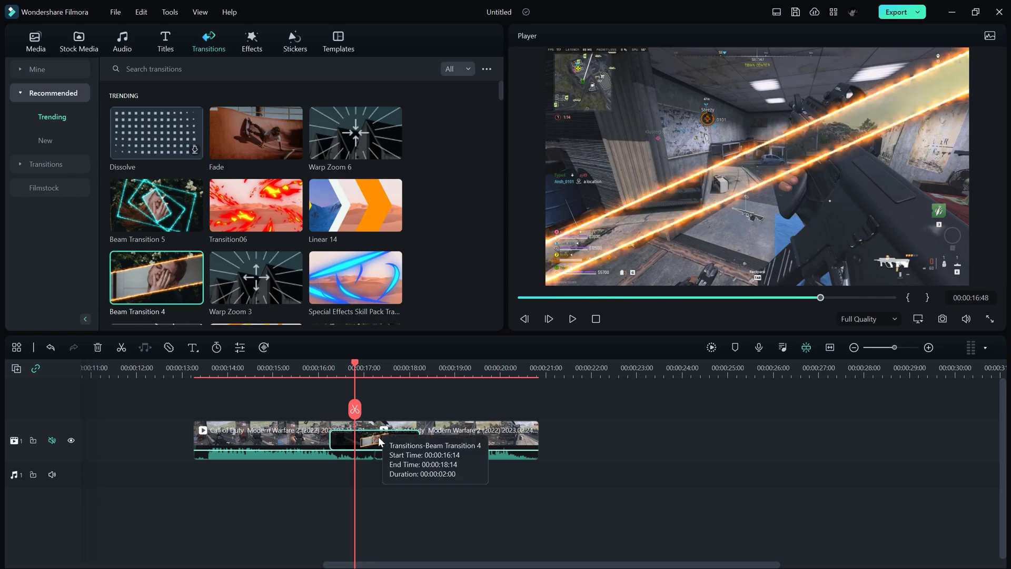
drag(355, 364, 313, 369)
key(space)
key(space)
drag(378, 362, 358, 361)
- Replace Beam Transition 4 with Transition06 on the cut and preview it
key(Delete)
scroll(457, 194, down, 2)
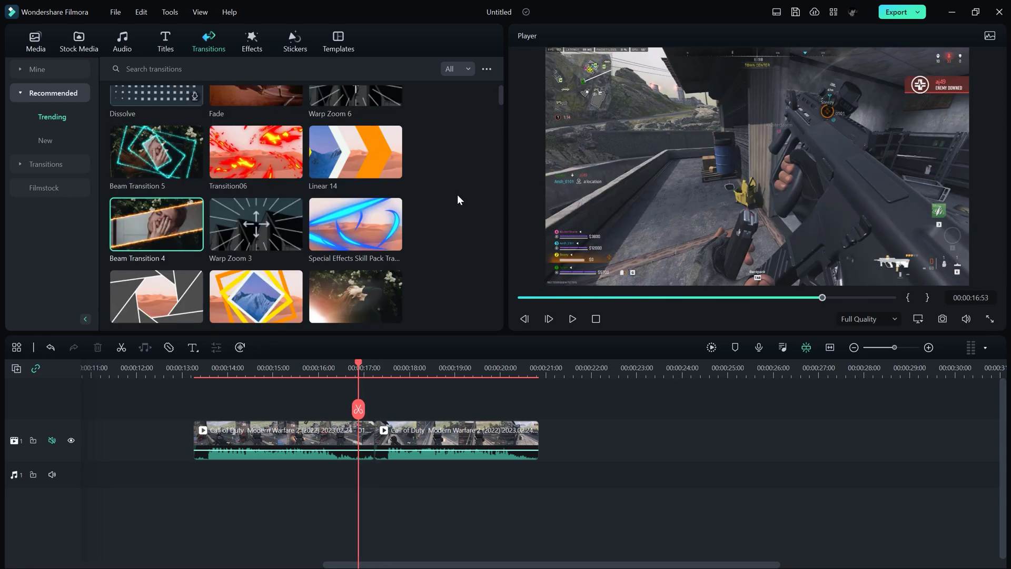
scroll(457, 195, up, 2)
drag(256, 205, 375, 439)
drag(353, 363, 325, 362)
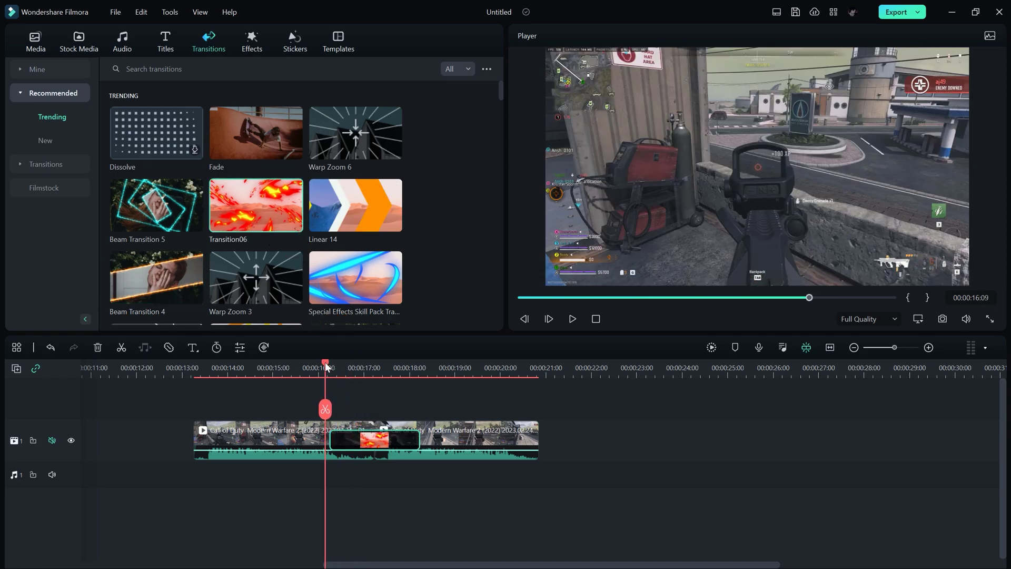
key(space)
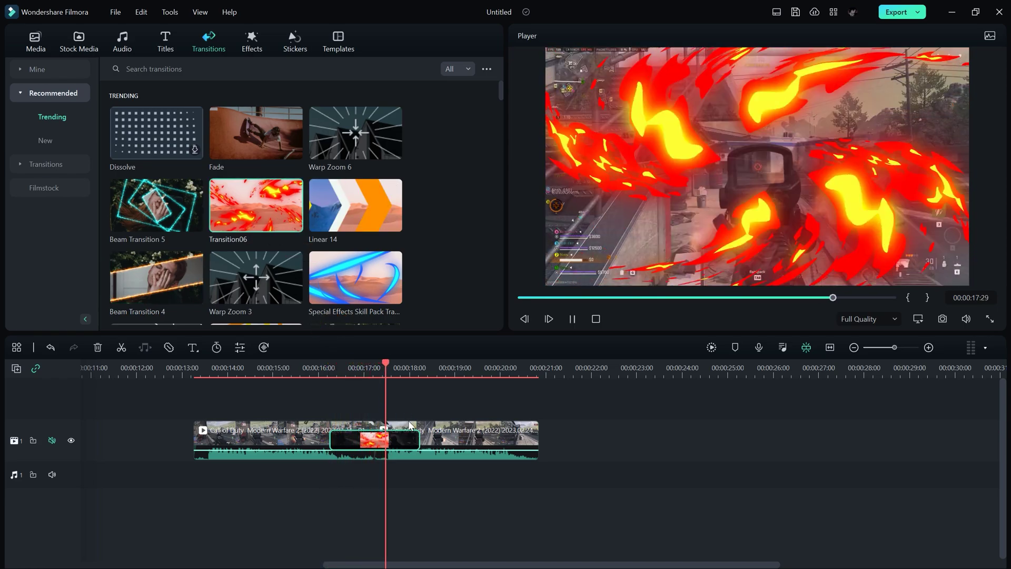
key(space)
- Shorten Transition06, replay it, then delete it from the cut
scroll(463, 192, down, 2)
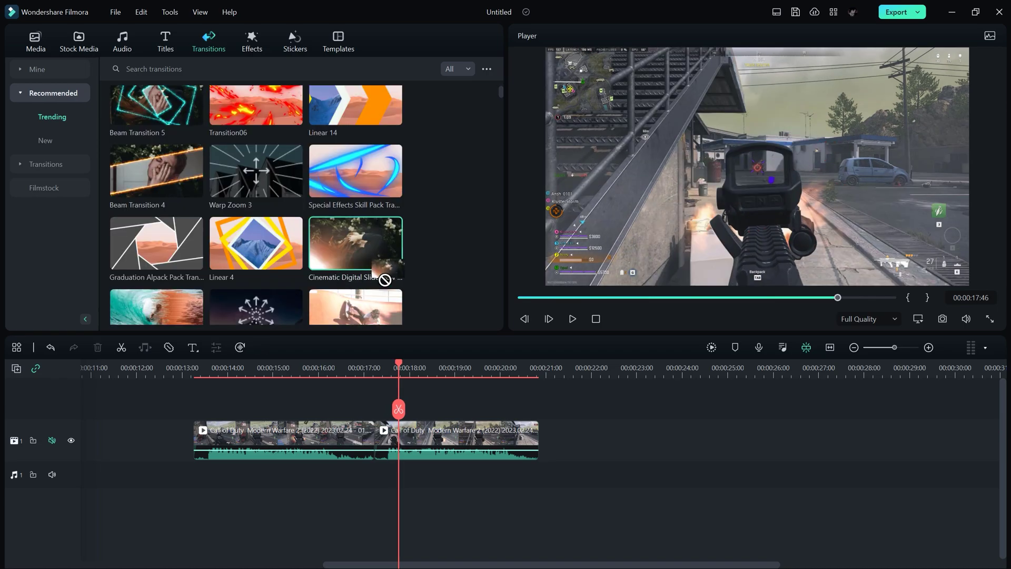
drag(419, 439, 396, 440)
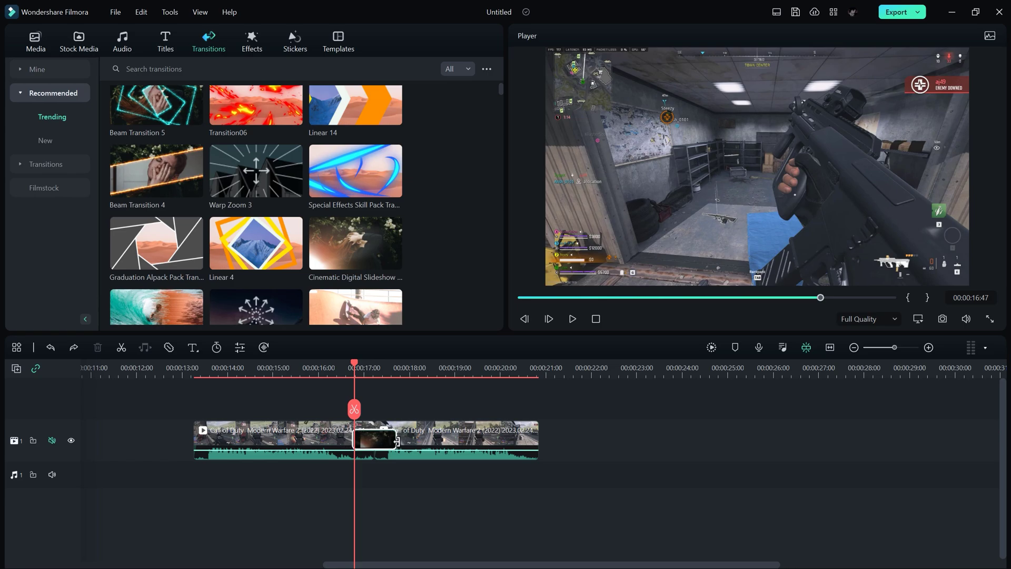
click(352, 362)
key(space)
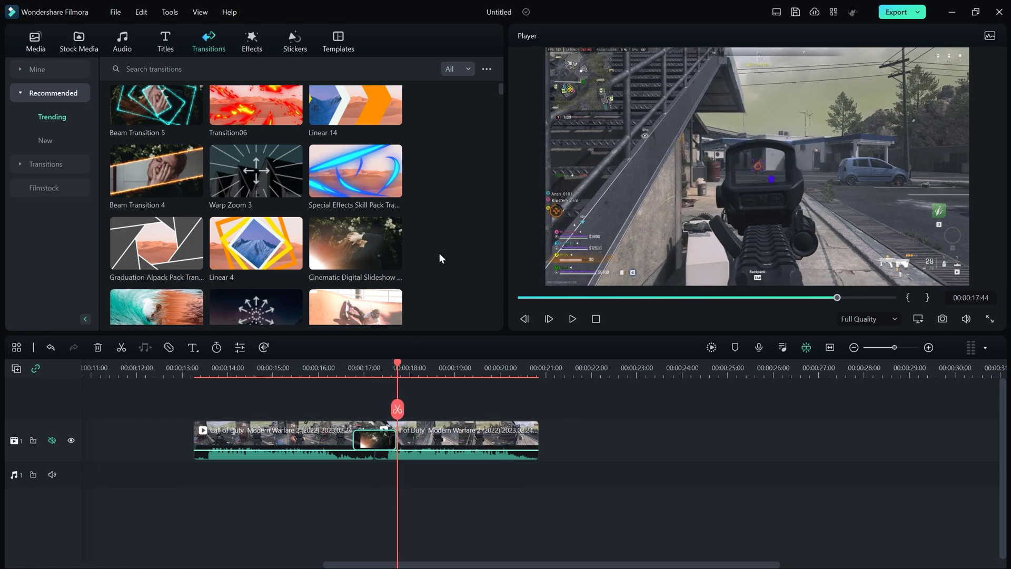
key(Delete)
- Try Beam Transition 2 on the cut, preview it, and remove it
scroll(445, 179, down, 4)
scroll(445, 180, down, 4)
scroll(445, 181, up, 2)
drag(246, 159, 392, 438)
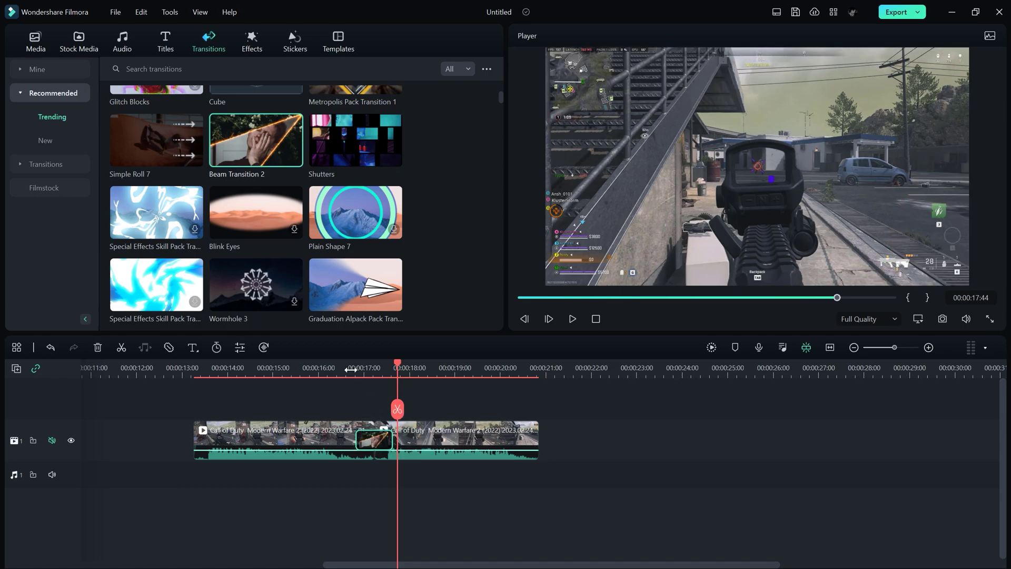
click(351, 370)
key(space)
key(Delete)
- Expand the full Transitions category to browse gaming transitions like 3D Gaming Intro Transition 01
scroll(406, 213, up, 3)
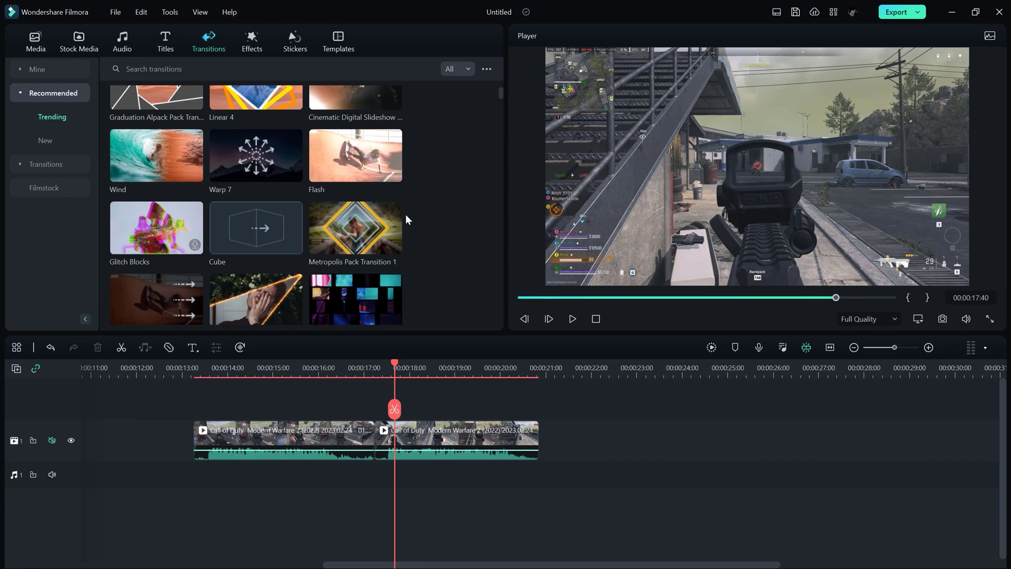
click(23, 163)
drag(97, 141, 95, 220)
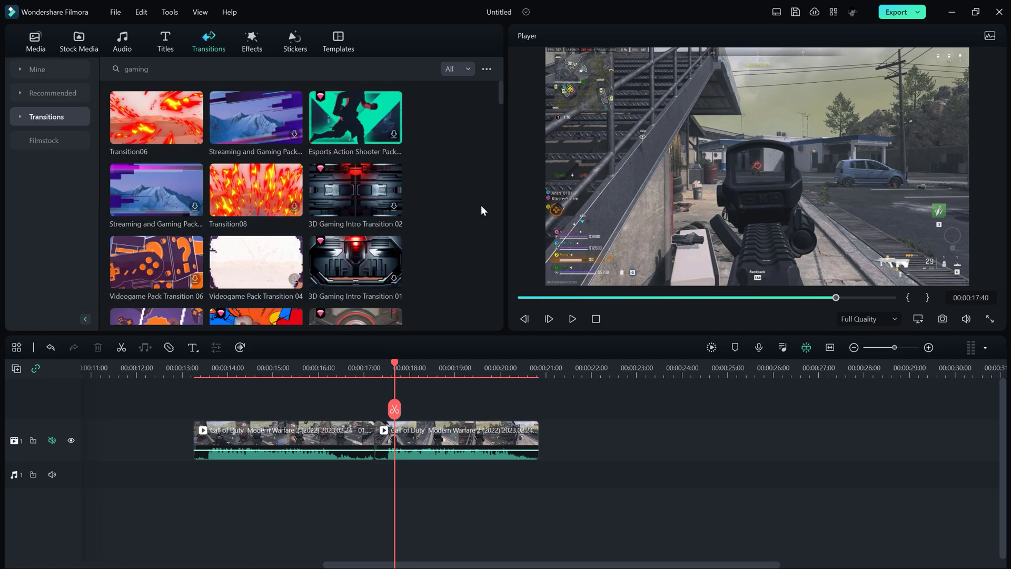
- Browse the trending title presets, then show trending effects such as Glitch Dispersion and Square Blur
click(169, 46)
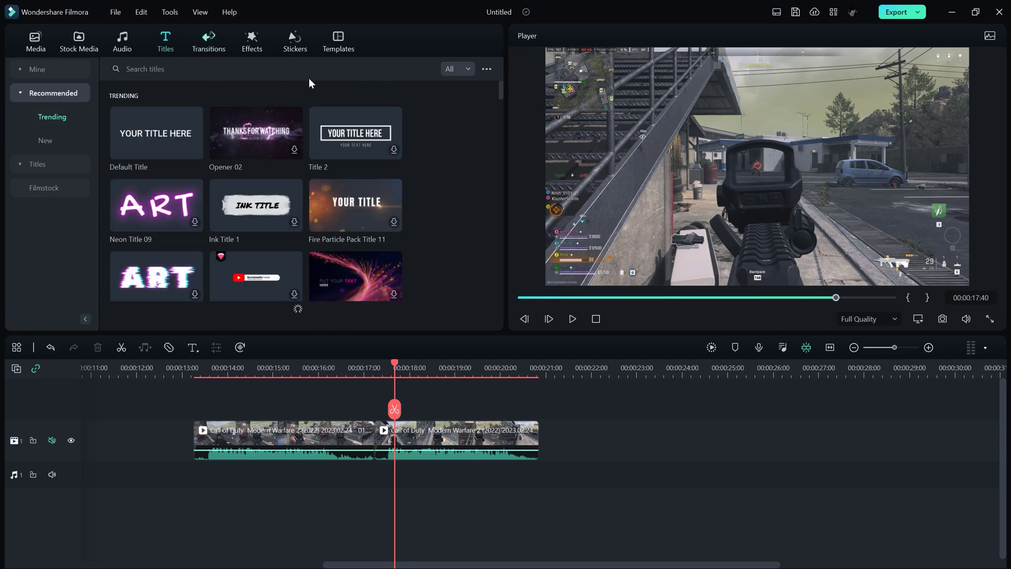
scroll(445, 148, down, 1)
scroll(445, 153, down, 3)
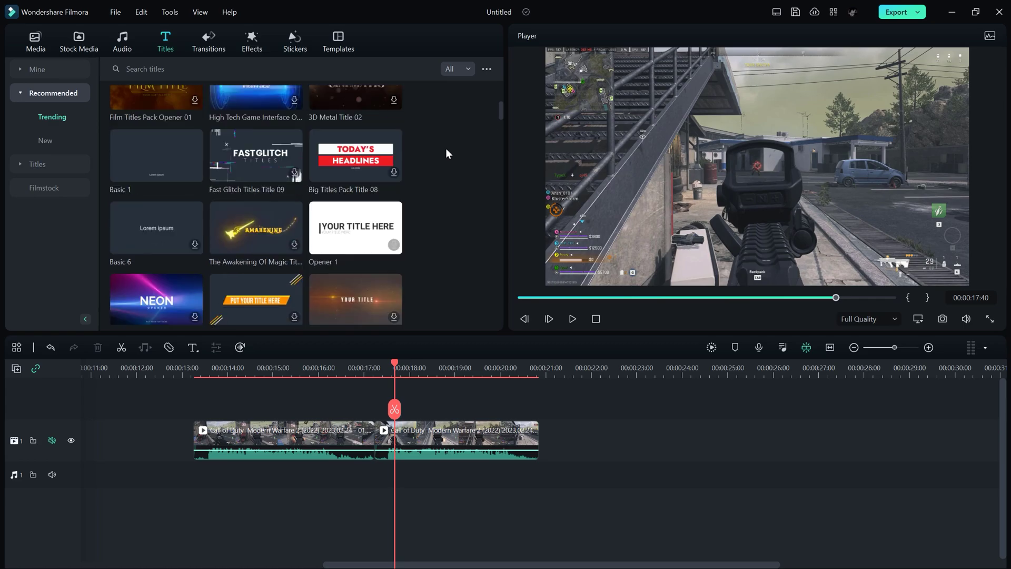
scroll(446, 153, down, 4)
scroll(446, 154, up, 2)
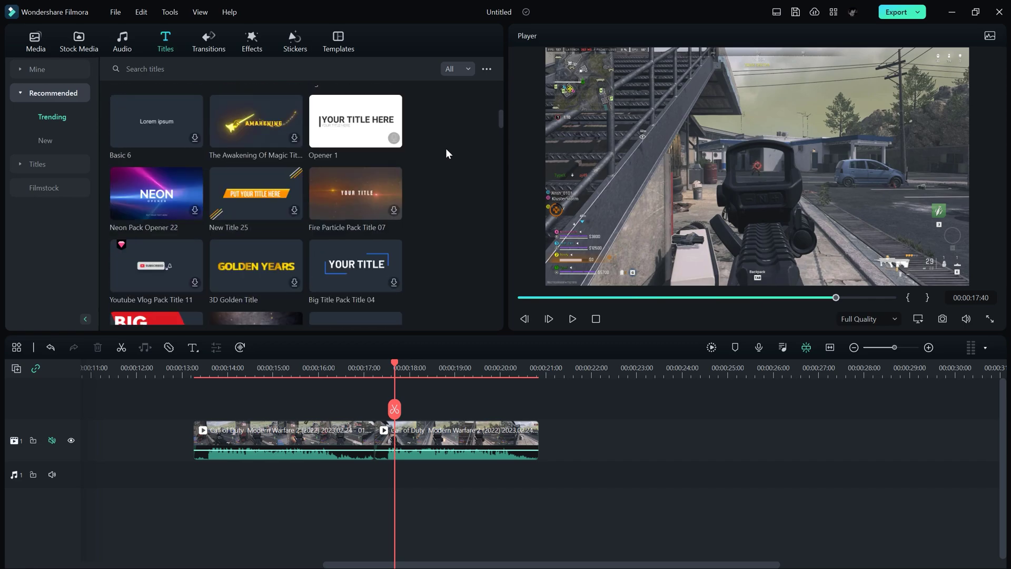
scroll(446, 154, up, 4)
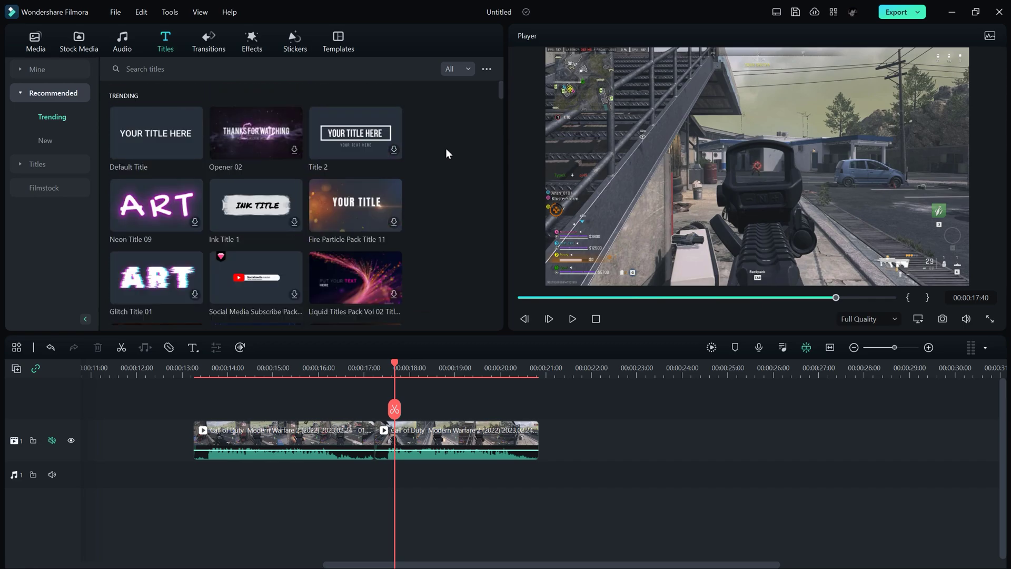
click(251, 46)
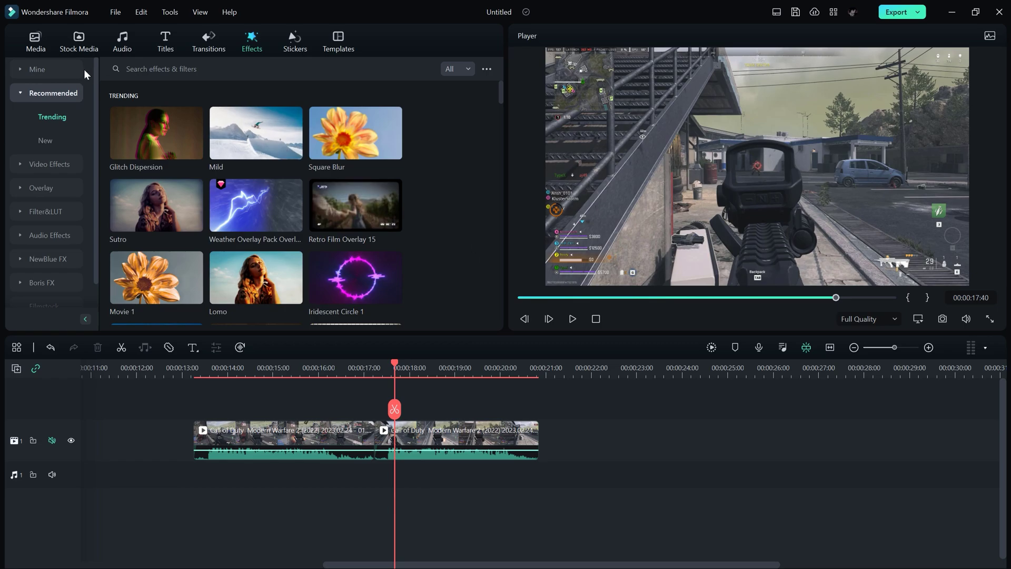
- Add an adjustment layer on track 2, shortened and starting at the cut between clips
click(37, 45)
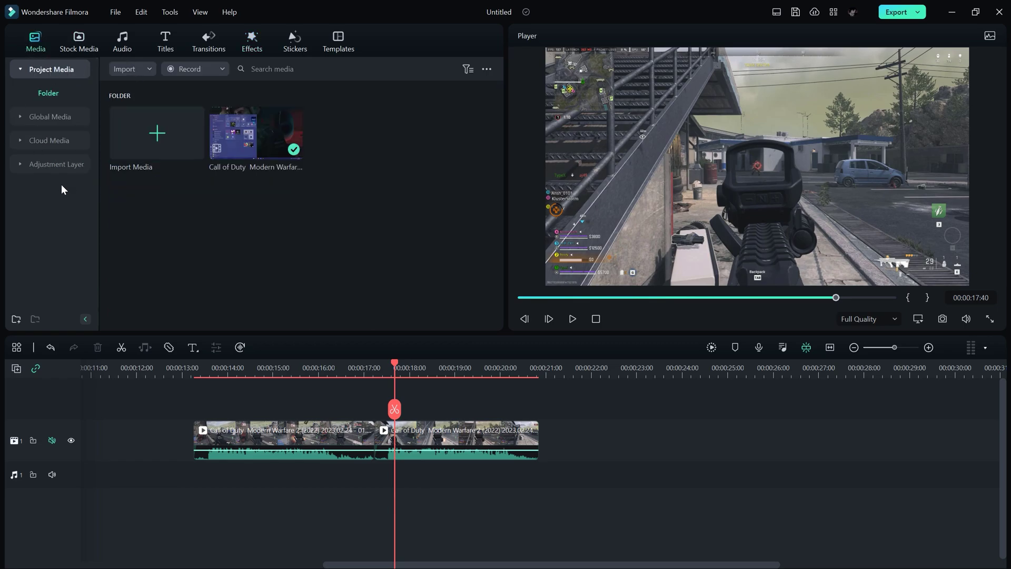
click(56, 164)
drag(138, 141, 471, 407)
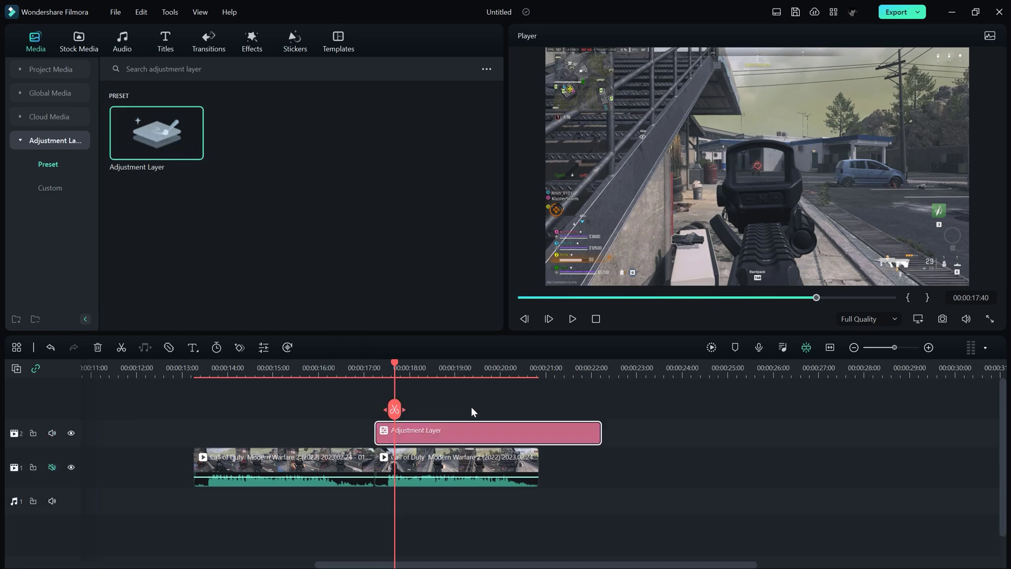
drag(601, 433, 431, 436)
drag(397, 438, 418, 439)
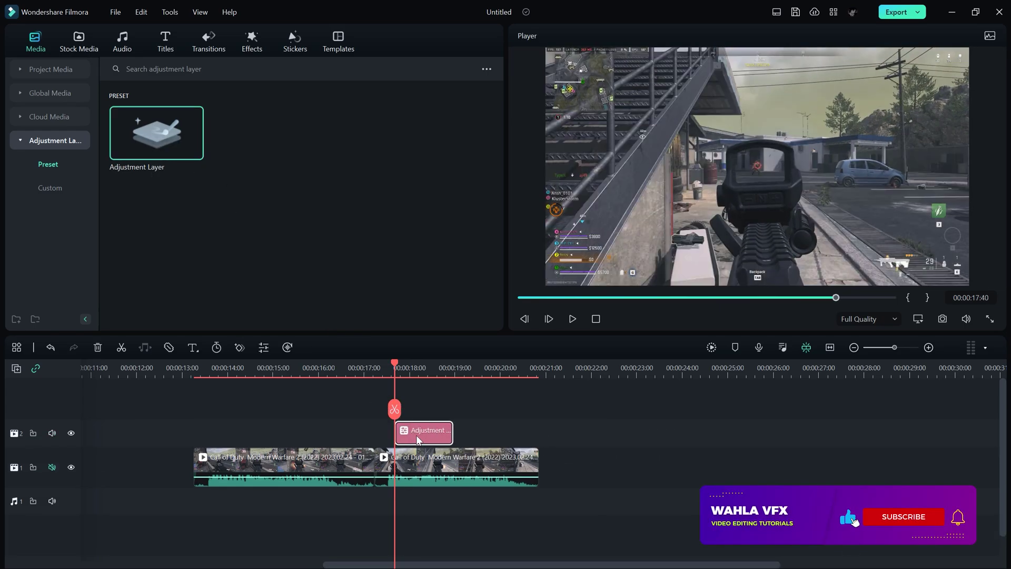
key(Right)
key(Right)
key(Right)
key(Right)
key(Right)
key(Right)
key(Right)
key(Right)
key(Right)
key(Right)
key(Right)
key(Right)
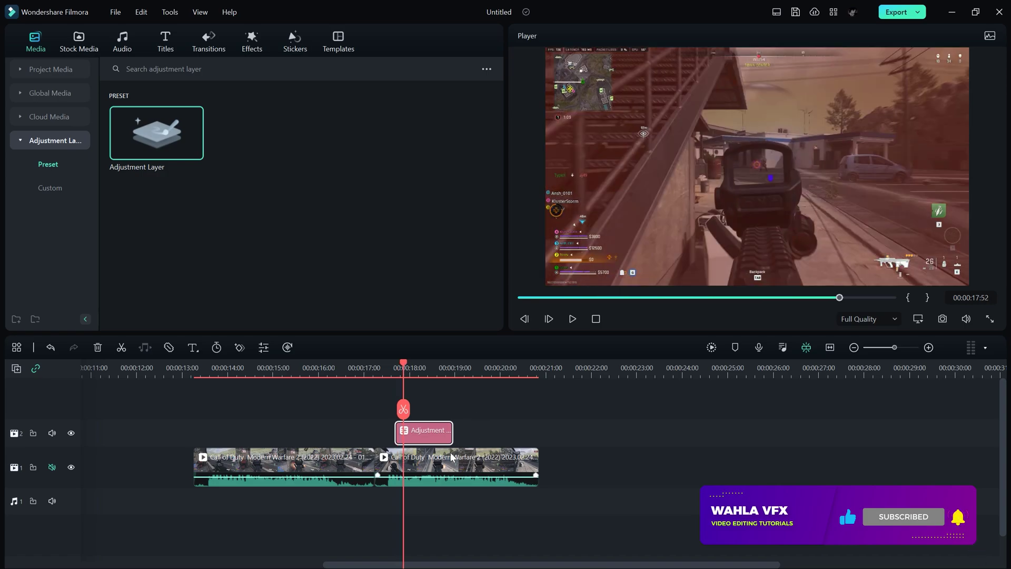
click(424, 369)
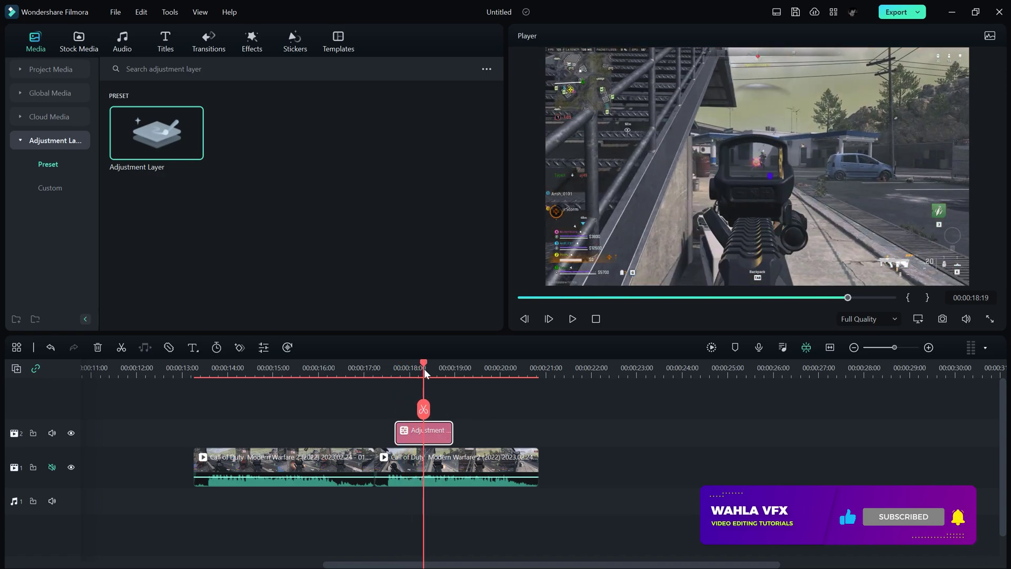
- Apply Glitch Dispersion to the adjustment layer, preview it, and extend it to end at 19:18
click(252, 47)
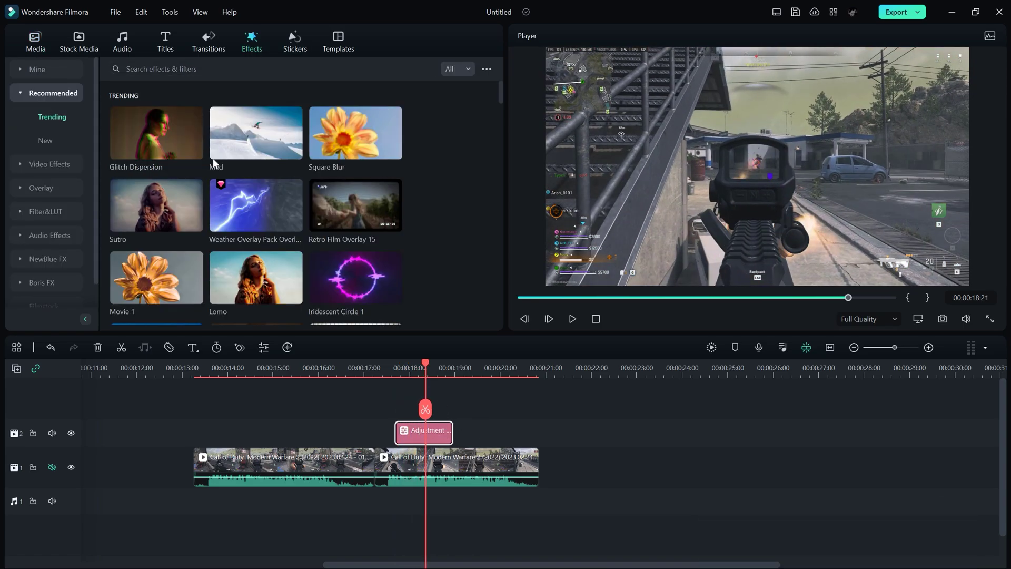
drag(160, 147, 413, 430)
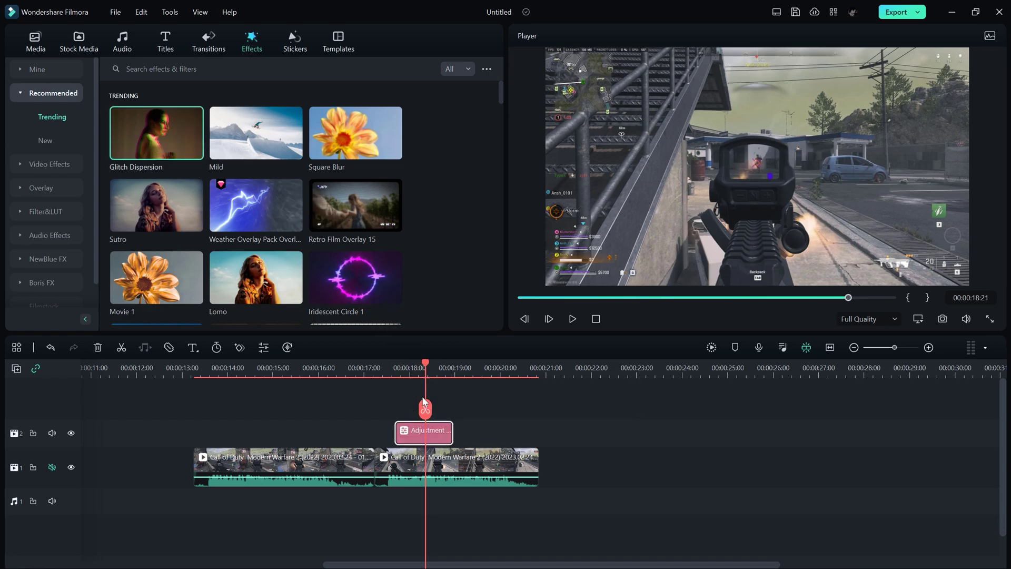
drag(425, 363, 396, 363)
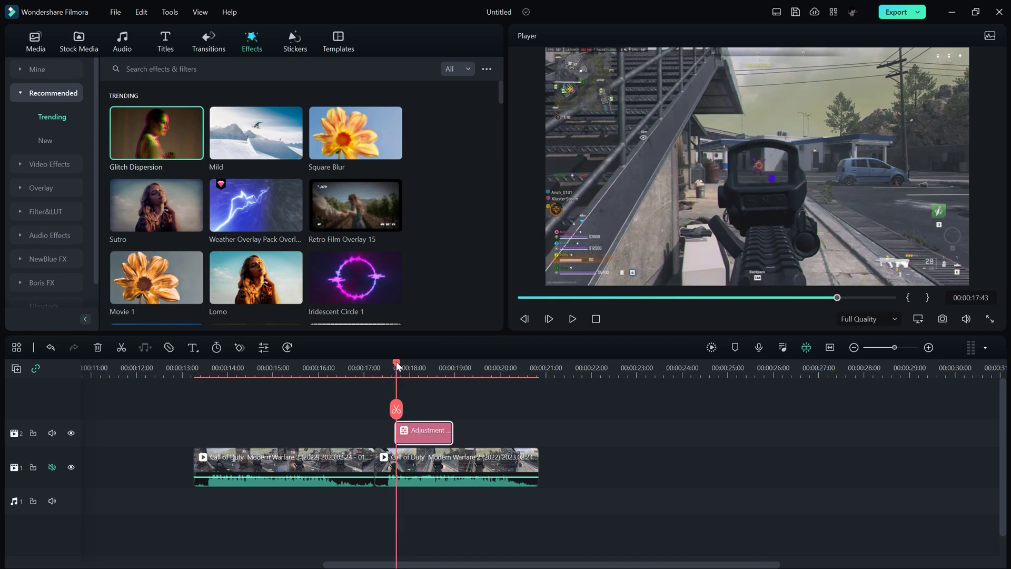
click(572, 319)
key(space)
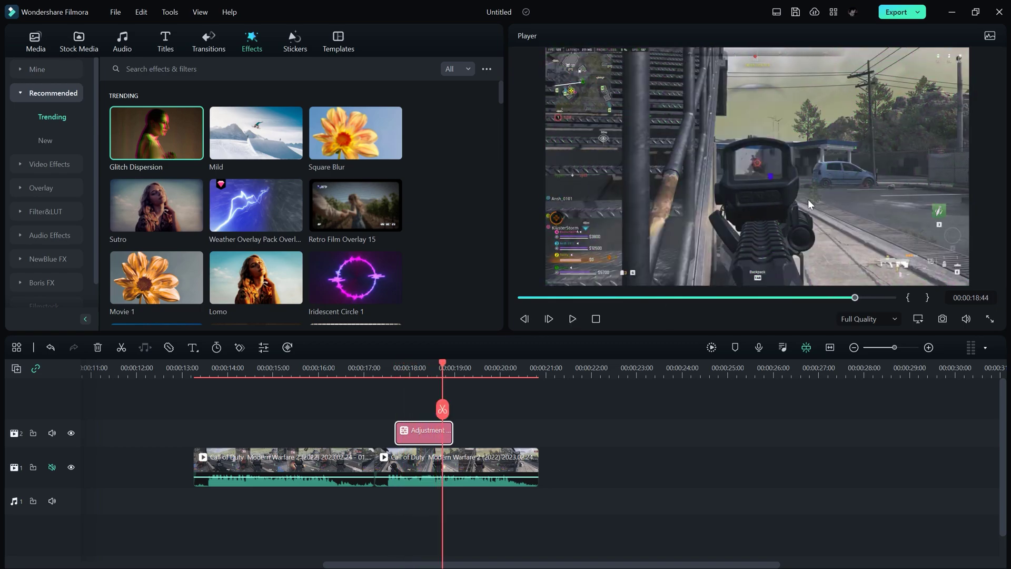
drag(452, 431, 482, 432)
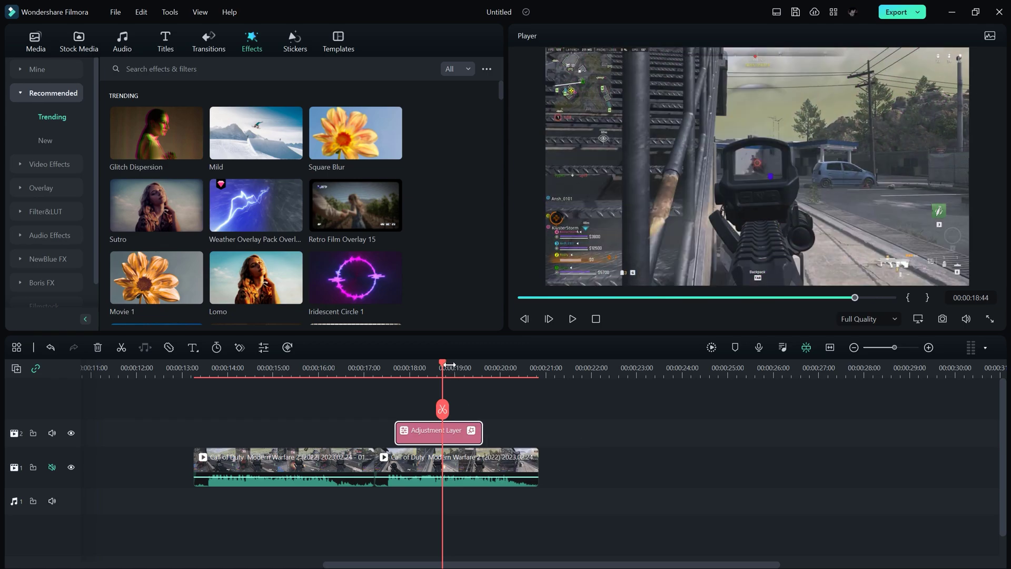
- Apply Movie 1 to the adjustment layer, nudge the layer slightly later, and scrub through to preview
right_click(434, 435)
click(456, 209)
scroll(456, 209, down, 3)
scroll(457, 210, up, 1)
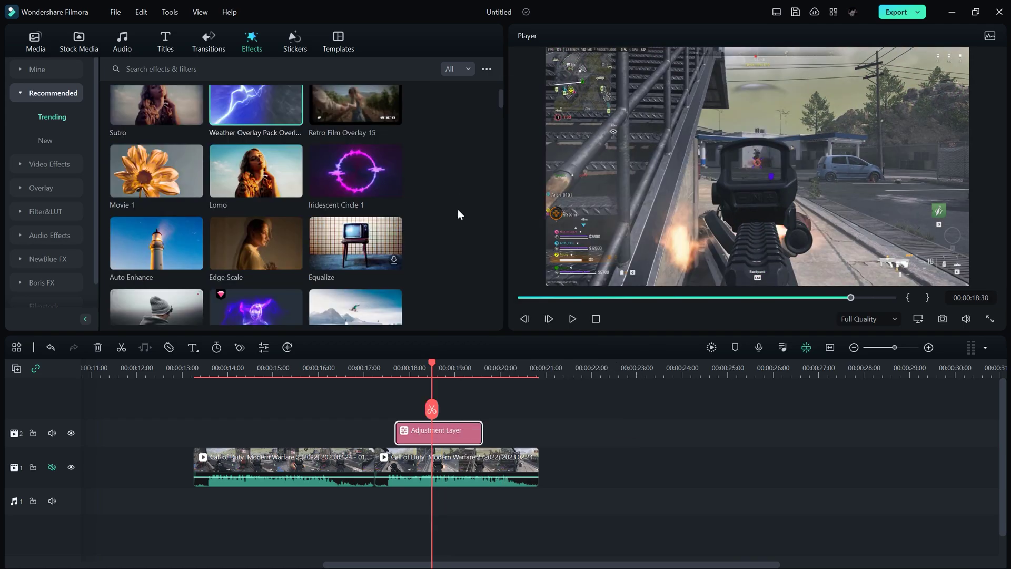
drag(156, 171, 435, 444)
drag(431, 362, 393, 364)
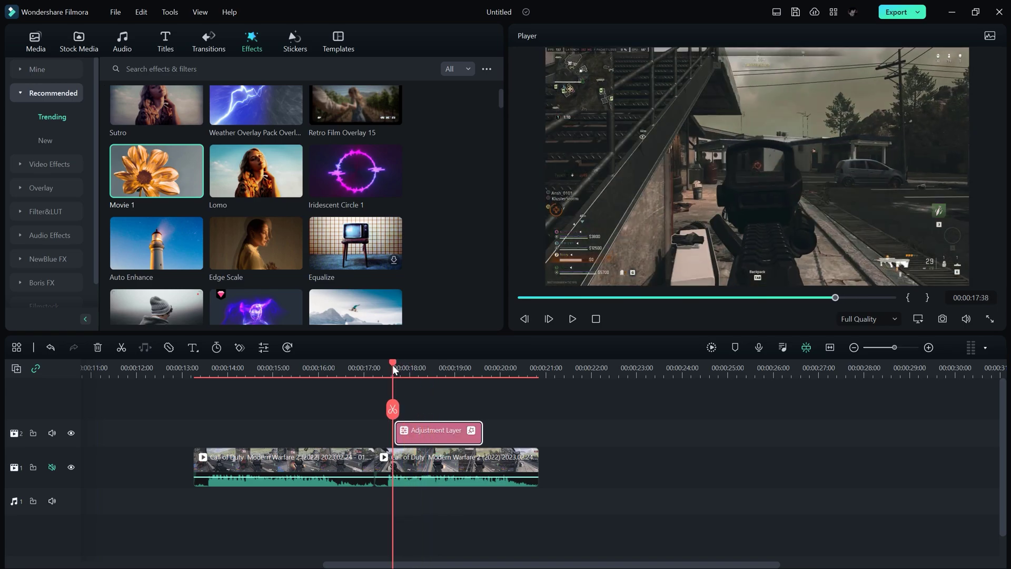
drag(452, 431, 464, 432)
drag(394, 363, 501, 368)
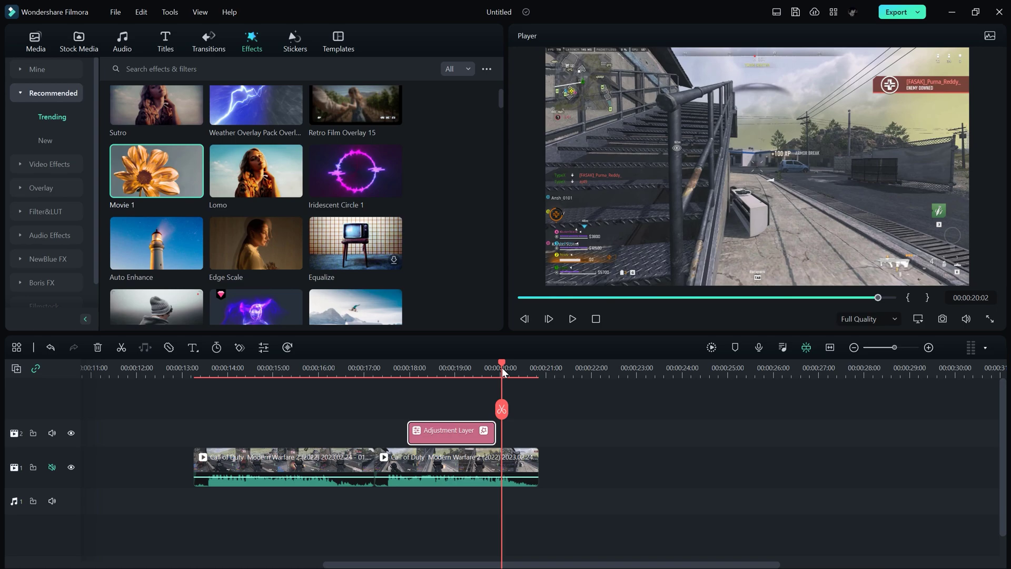